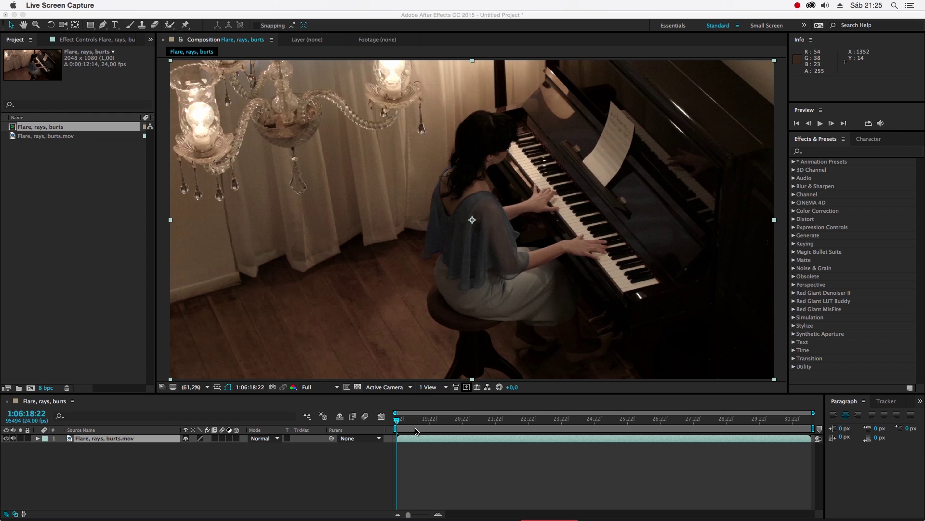
# Step: Play back the original piano footage to review the chandelier's lights
pyautogui.click(15, 440)
pyautogui.press('space')
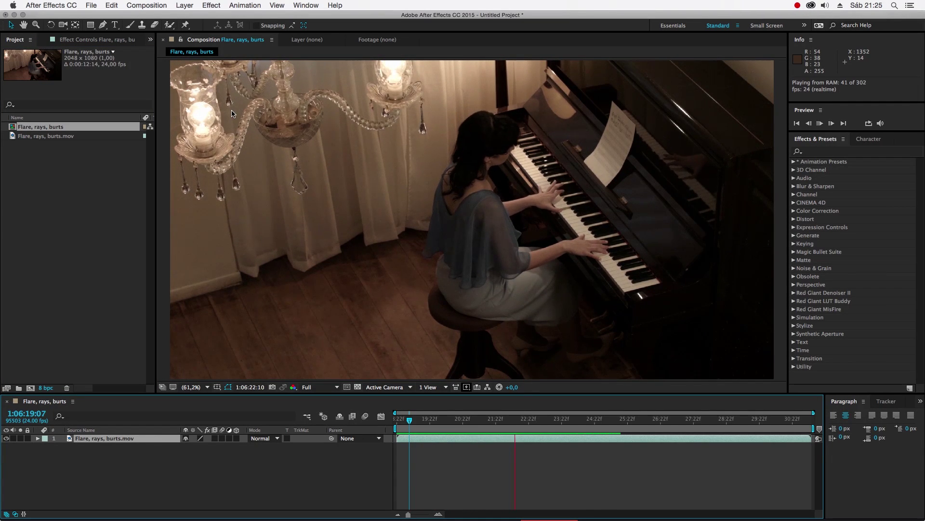
pyautogui.press('space')
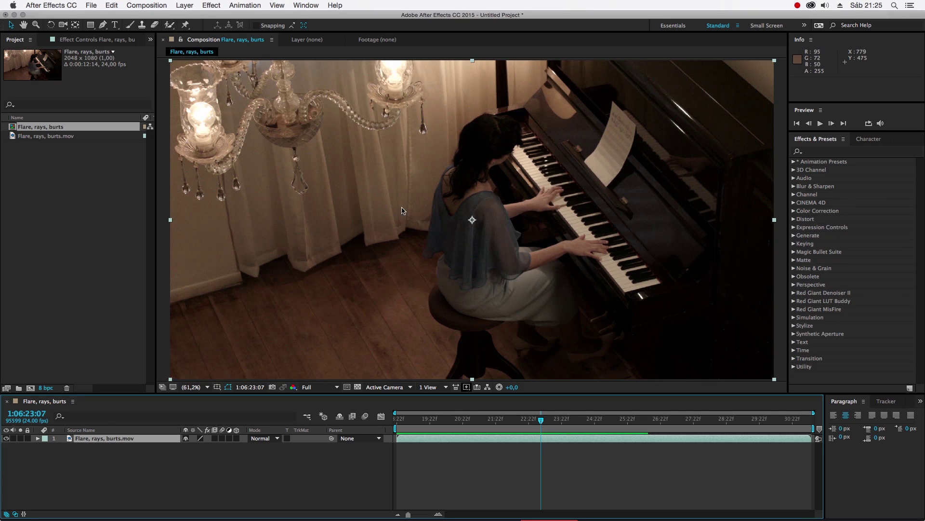
# Step: Find the Lens Flare effect by searching for "lens flare" and apply it to the piano footage
pyautogui.click(824, 153)
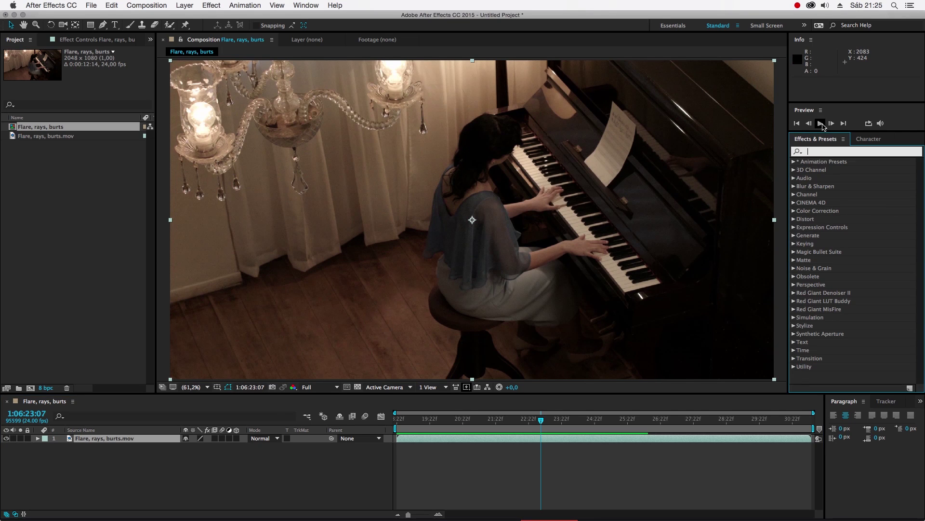
pyautogui.moveTo(811, 131); pyautogui.dragTo(810, 90)
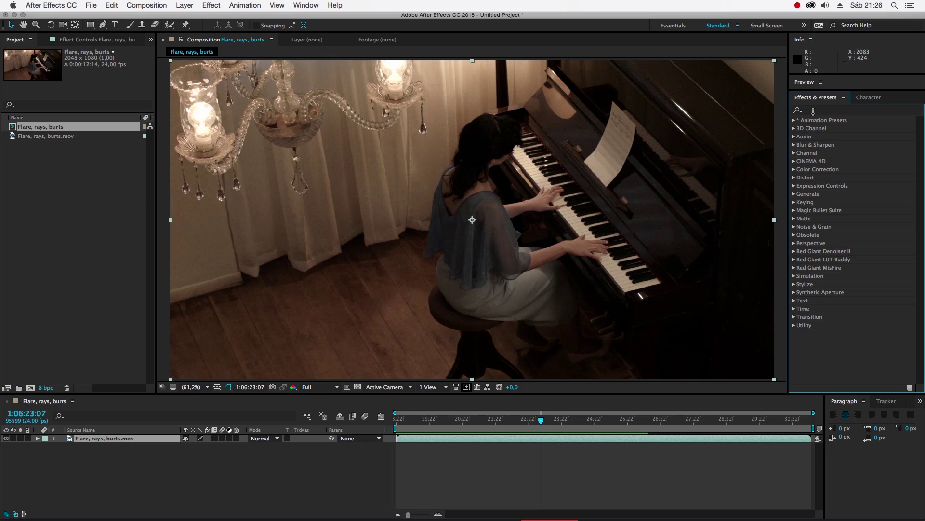
pyautogui.click(814, 110)
pyautogui.write('lens flare')
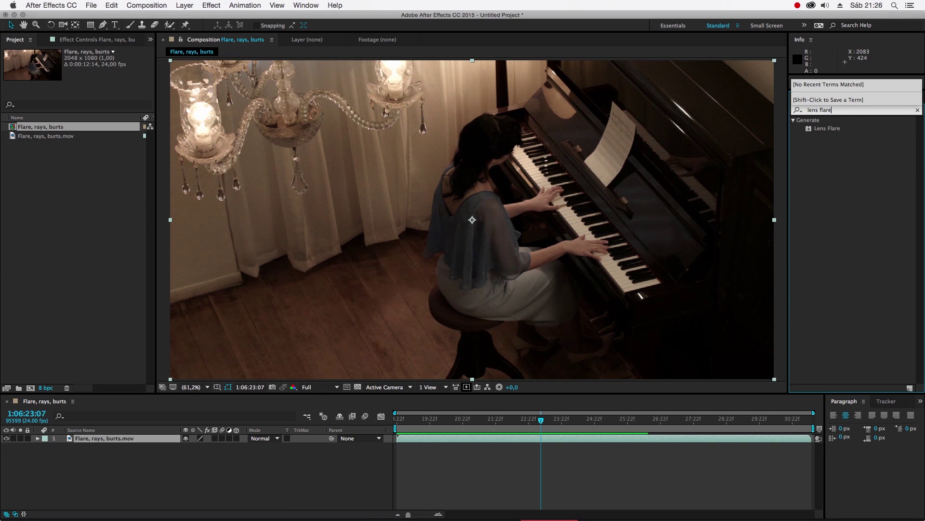
pyautogui.click(847, 176)
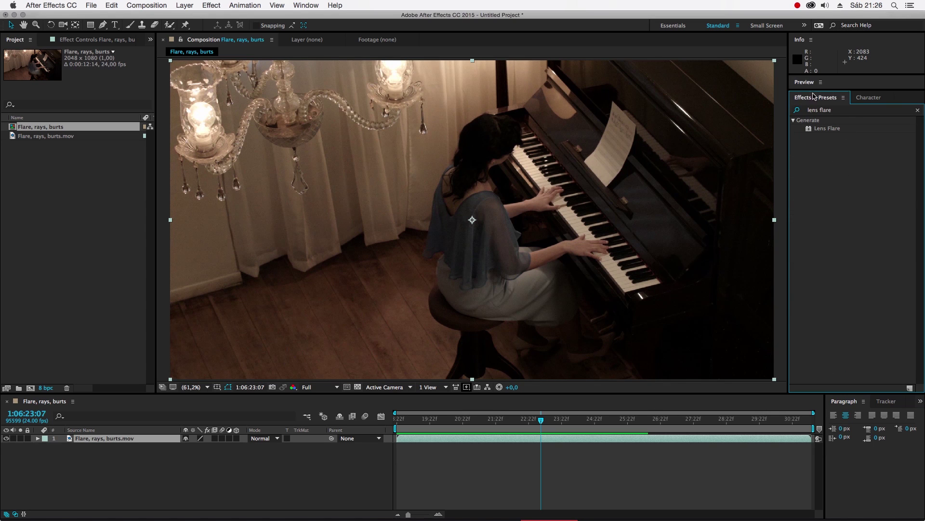
pyautogui.click(830, 129)
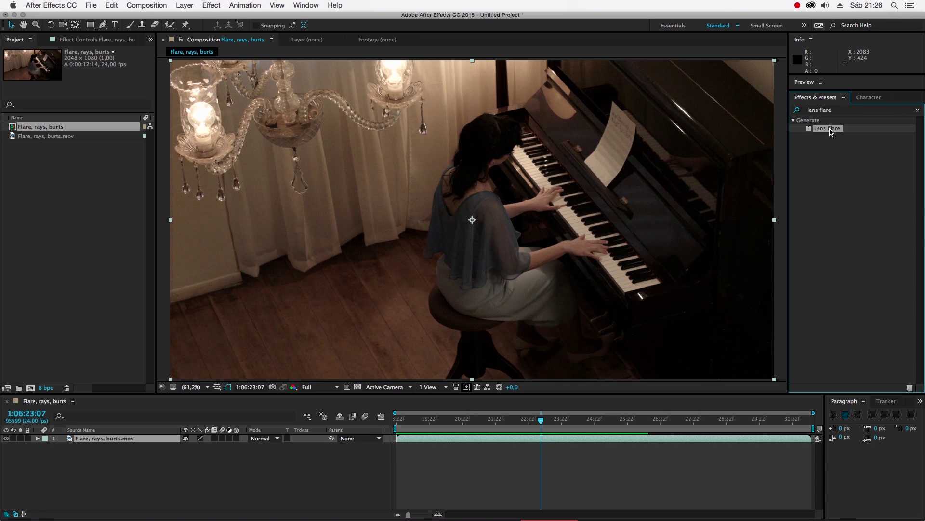
pyautogui.moveTo(831, 132); pyautogui.dragTo(520, 167)
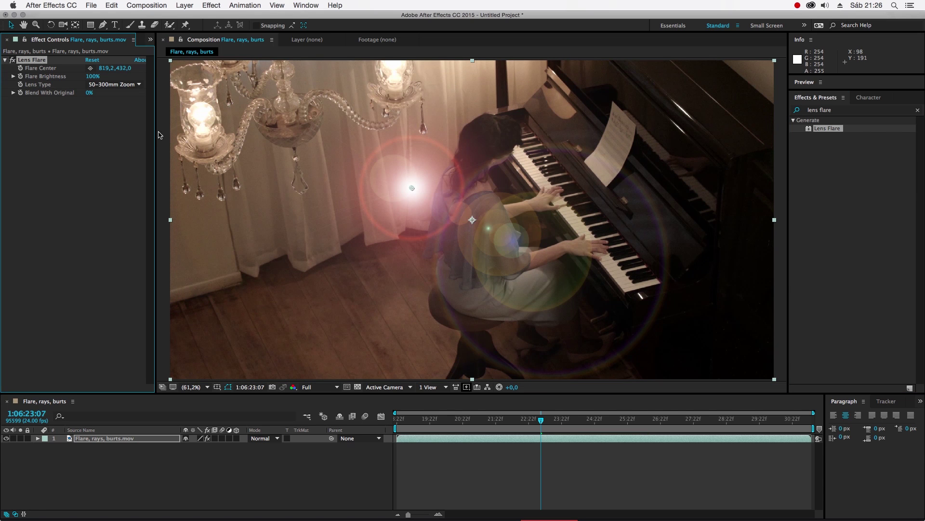
# Step: Centre the flare on the chandelier's large left lamp at about 115, 206.5, using the 105mm Prime lens type and 88% brightness
pyautogui.moveTo(412, 188); pyautogui.dragTo(200, 116)
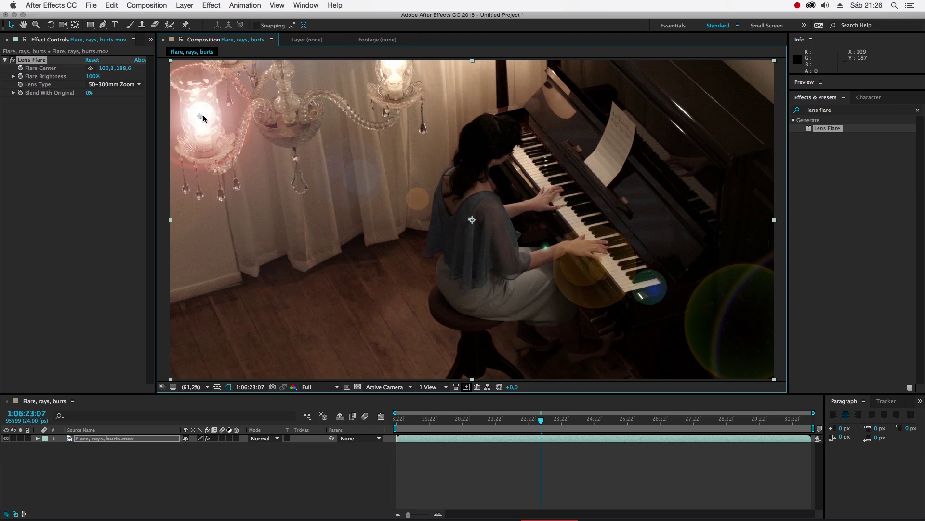
pyautogui.click(117, 86)
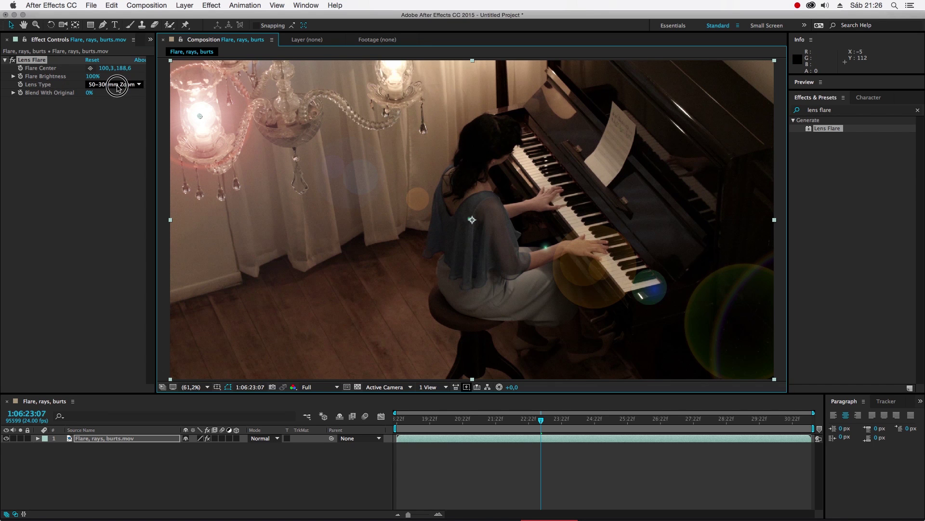
pyautogui.click(117, 104)
pyautogui.click(114, 83)
pyautogui.click(114, 113)
pyautogui.moveTo(201, 116); pyautogui.dragTo(205, 119)
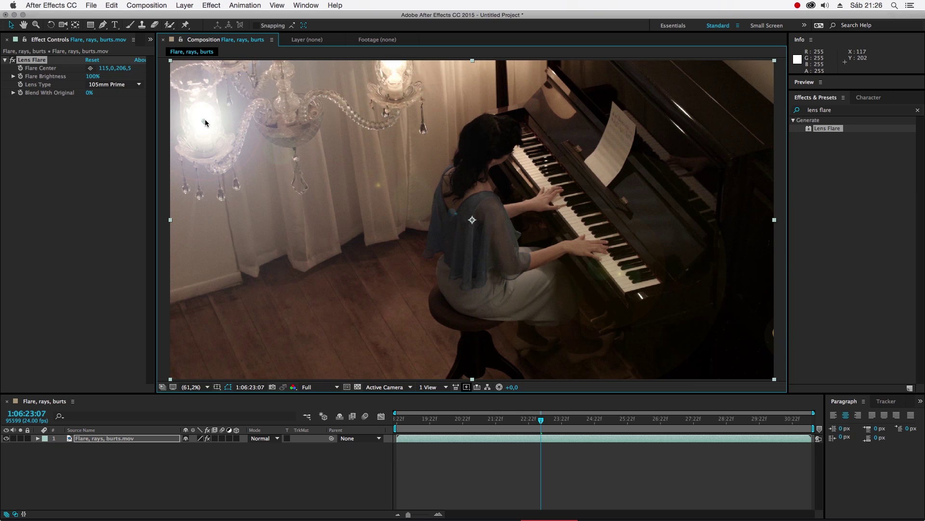
pyautogui.moveTo(92, 76); pyautogui.dragTo(89, 81)
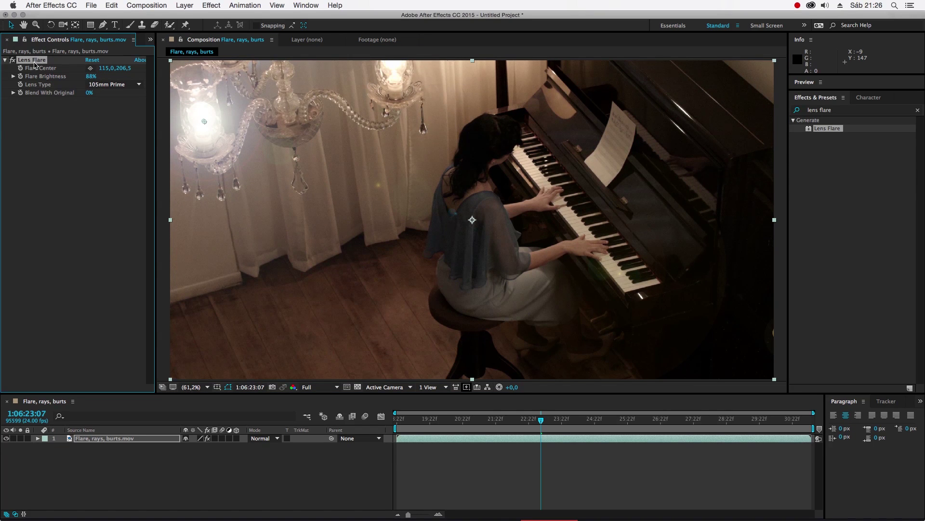
# Step: Duplicate the lens flare, place the copy on the chandelier's right lamp at about 752, 14, and set its brightness to 48%
pyautogui.hotkey('ctrl', 'd')
pyautogui.moveTo(202, 118); pyautogui.dragTo(393, 64)
pyautogui.moveTo(89, 117); pyautogui.dragTo(69, 119)
pyautogui.click(78, 182)
pyautogui.click(156, 470)
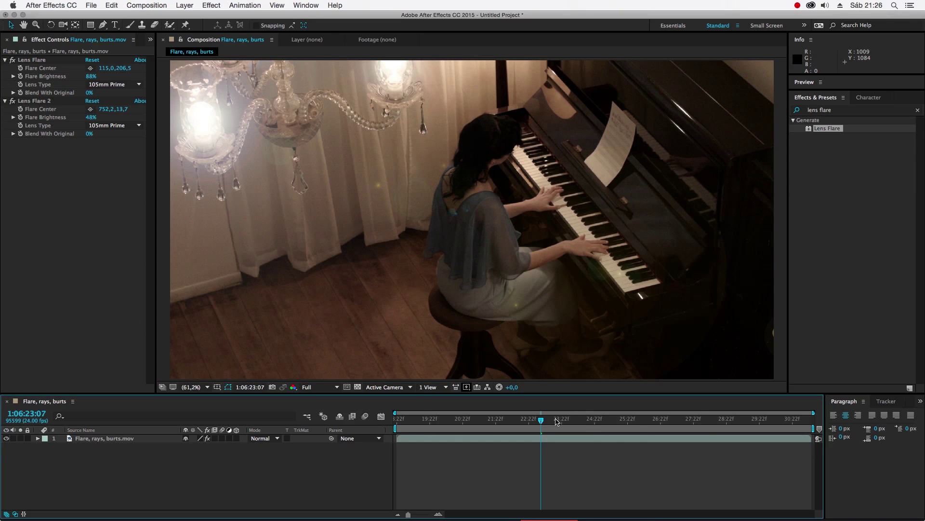
# Step: Preview the footage with both flares and compare the layer with its effects off and on
pyautogui.press('space')
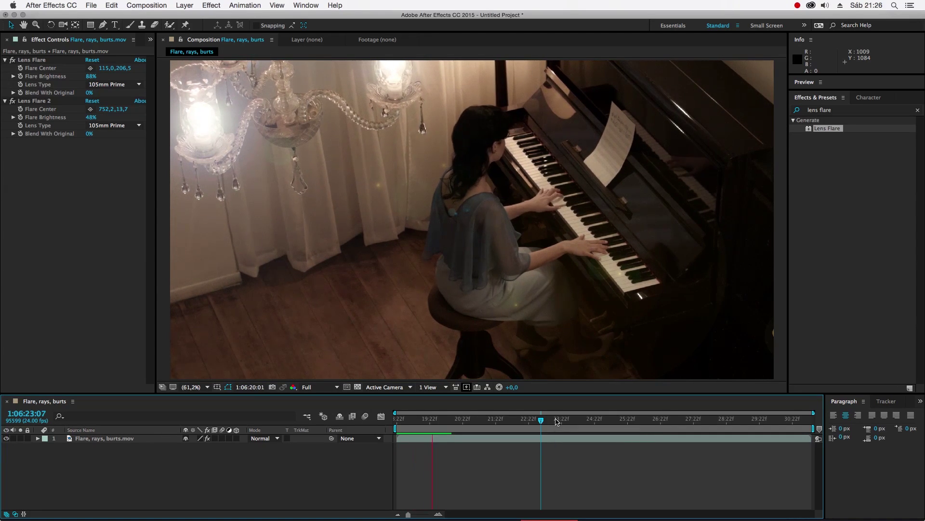
pyautogui.press('space')
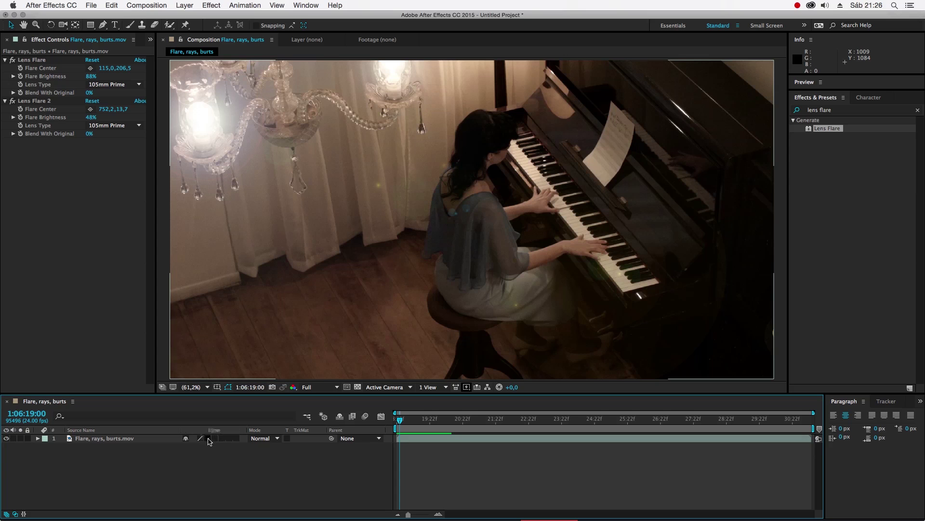
pyautogui.click(208, 438)
pyautogui.click(208, 438)
pyautogui.click(207, 439)
pyautogui.click(208, 438)
# Step: Create a new composition-sized solid layer coloured black (000000)
pyautogui.rightClick(102, 455)
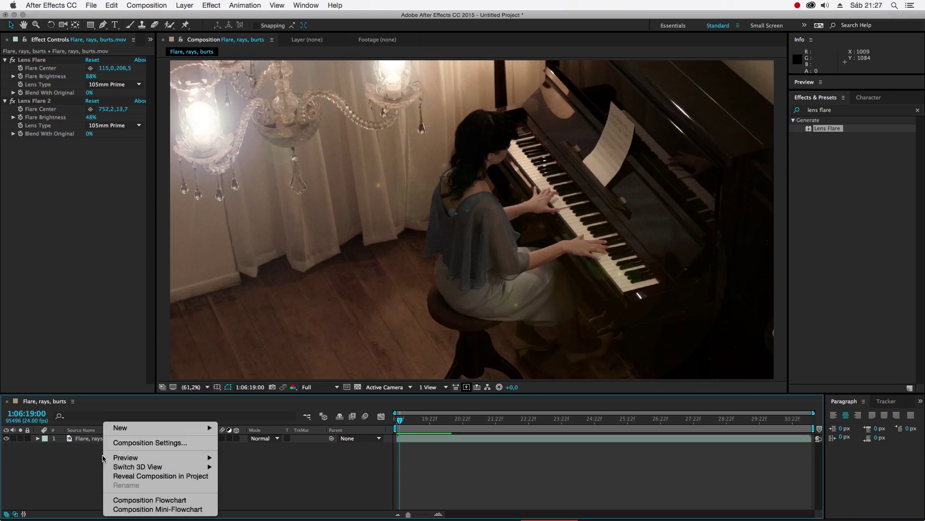
pyautogui.moveTo(140, 427)
pyautogui.click(269, 444)
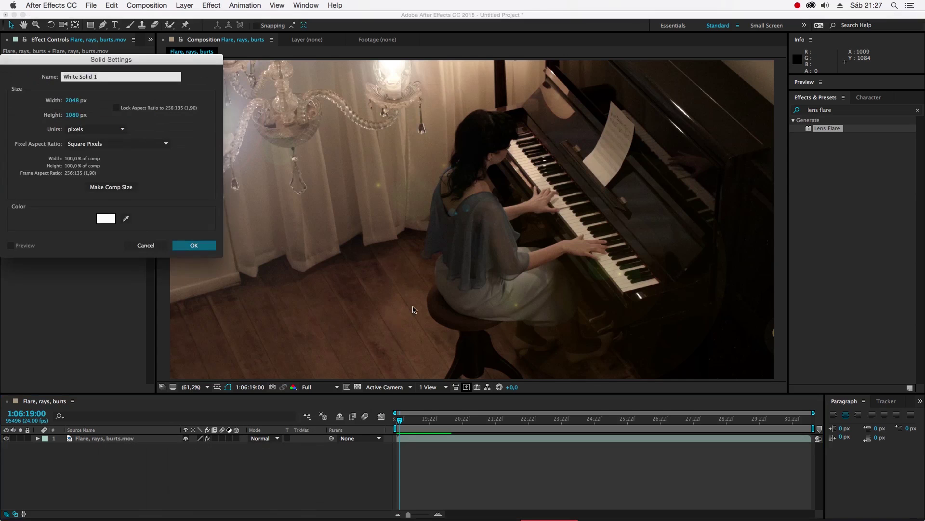
pyautogui.click(104, 221)
pyautogui.moveTo(106, 177); pyautogui.dragTo(186, 227)
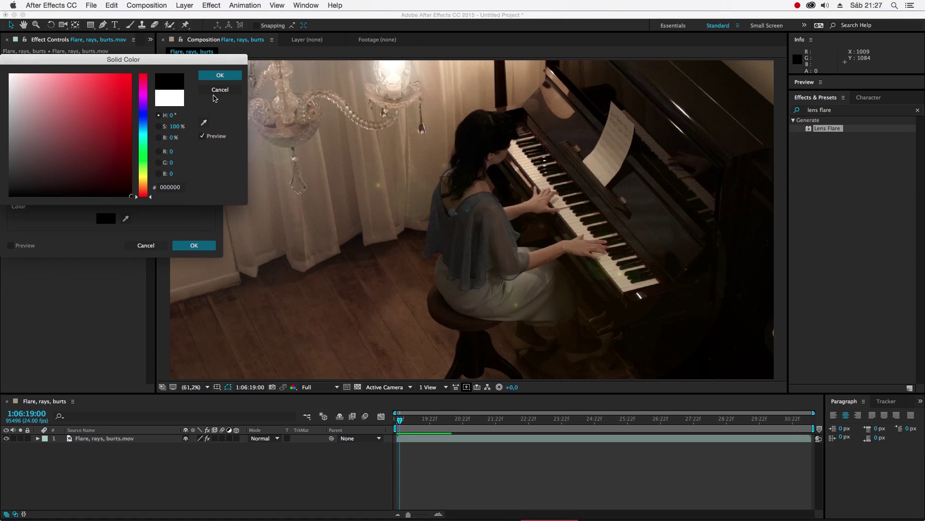
pyautogui.click(219, 75)
pyautogui.click(194, 246)
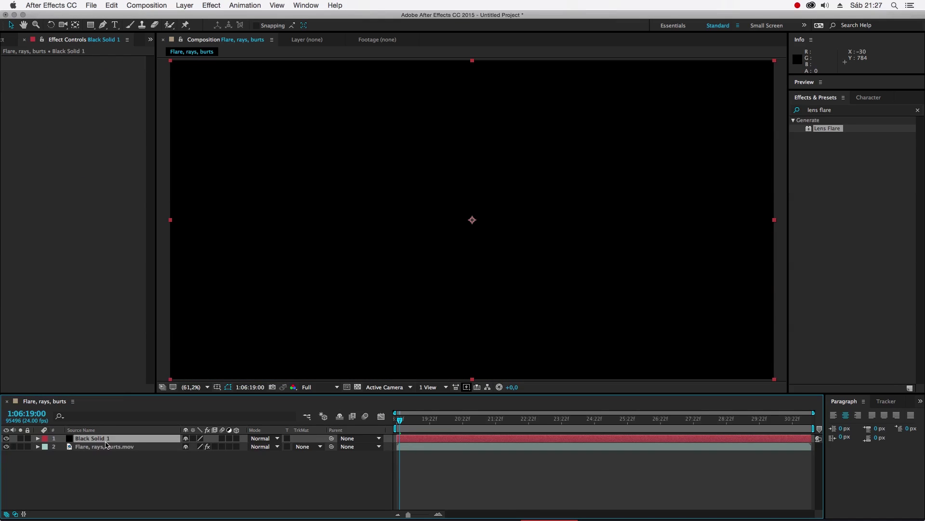
# Step: Move both lens flare effects from the footage layer to the black solid
pyautogui.click(104, 447)
pyautogui.click(36, 60)
pyautogui.keyDown('shift'); pyautogui.click(36, 101); pyautogui.keyUp('shift')
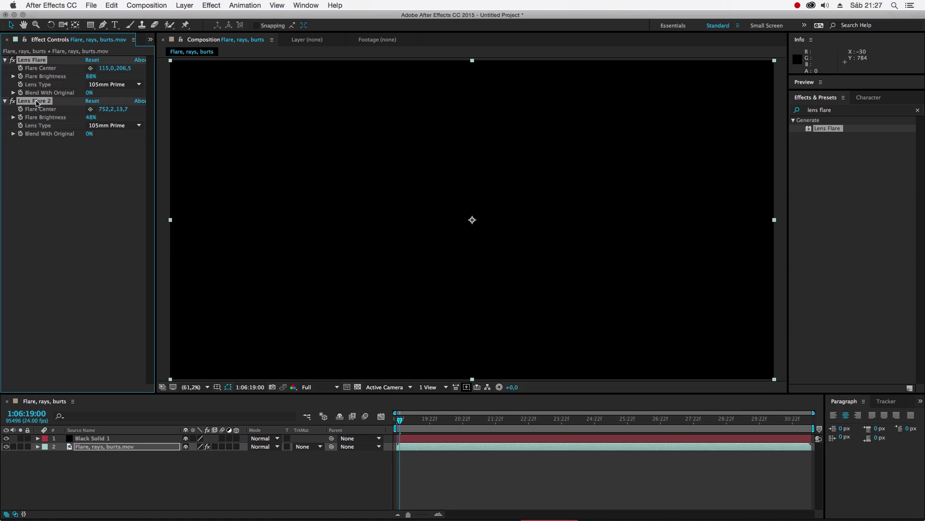
pyautogui.press('super+x')
pyautogui.click(94, 440)
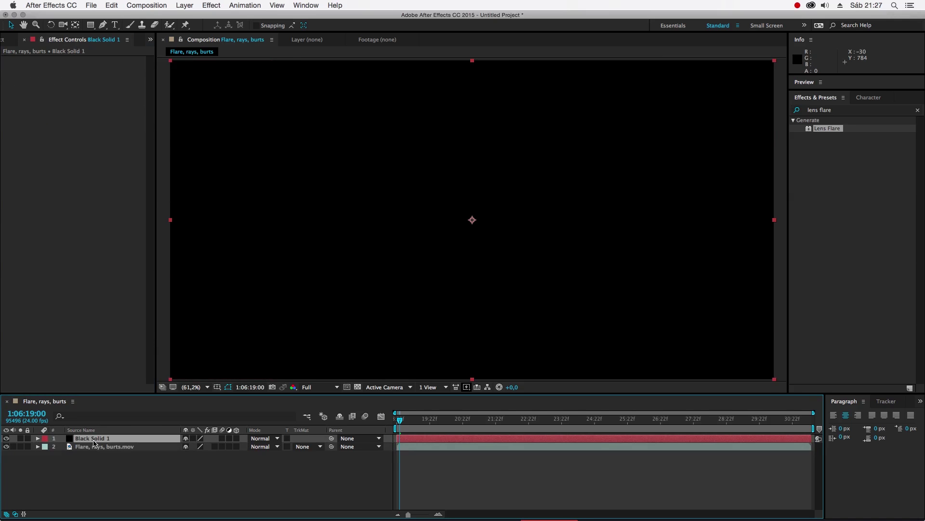
pyautogui.press('super+v')
# Step: Set the black solid's blending mode to Screen
pyautogui.click(103, 448)
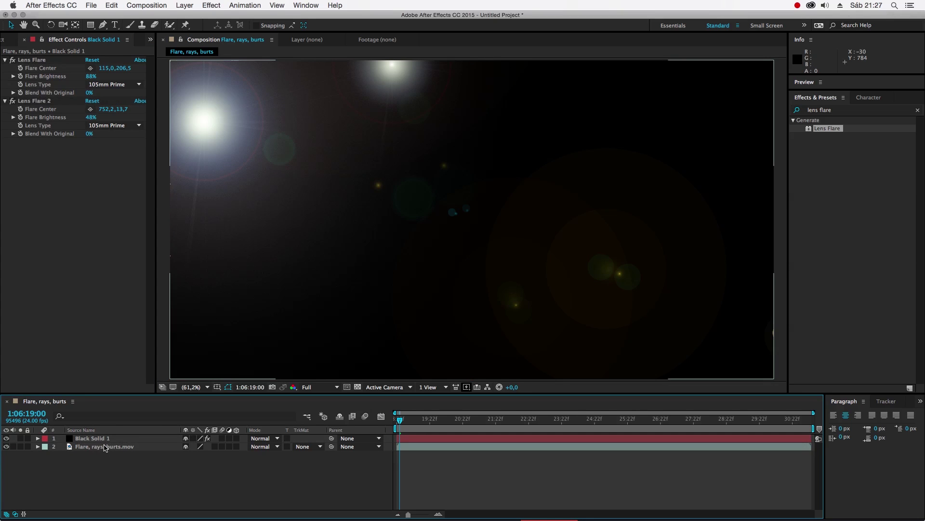
pyautogui.click(102, 439)
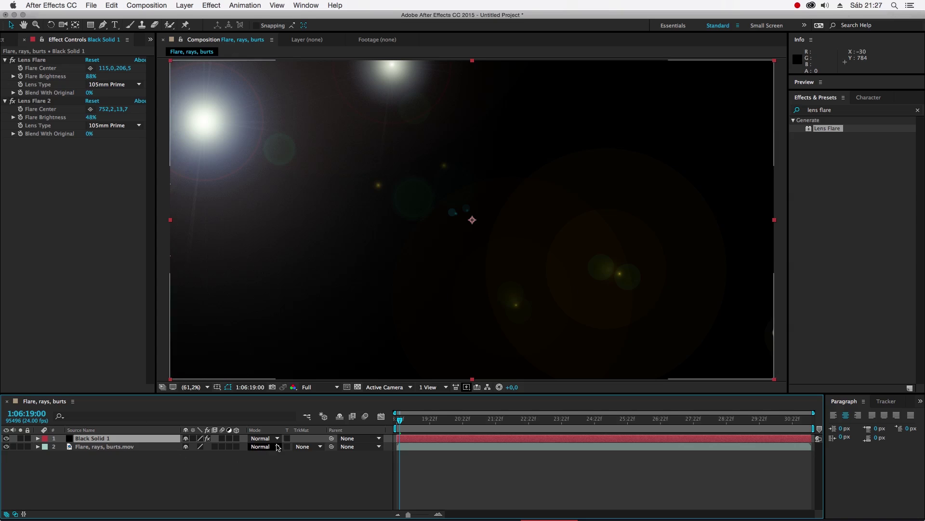
pyautogui.click(264, 439)
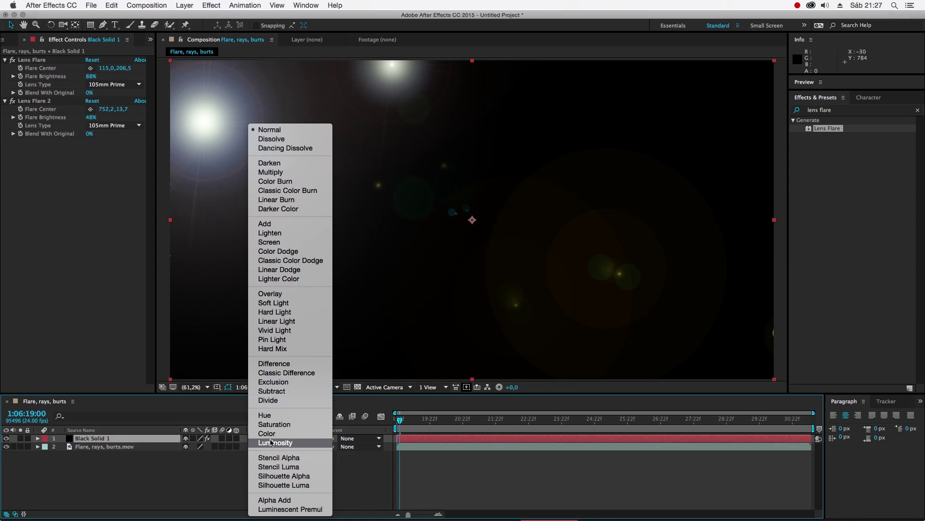
pyautogui.click(289, 242)
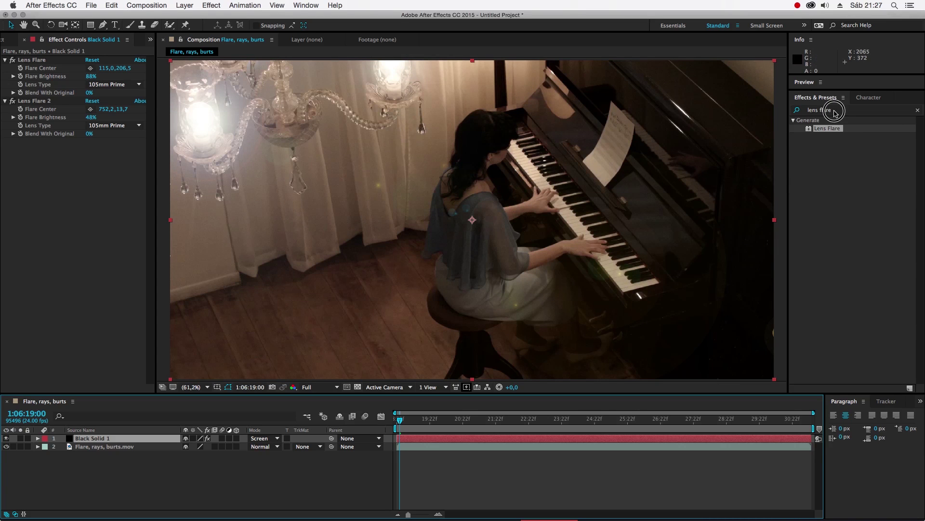
# Step: Search the effects for "ton", apply CC Toner to the black solid, and compare it off and on
pyautogui.moveTo(834, 110); pyautogui.dragTo(767, 108)
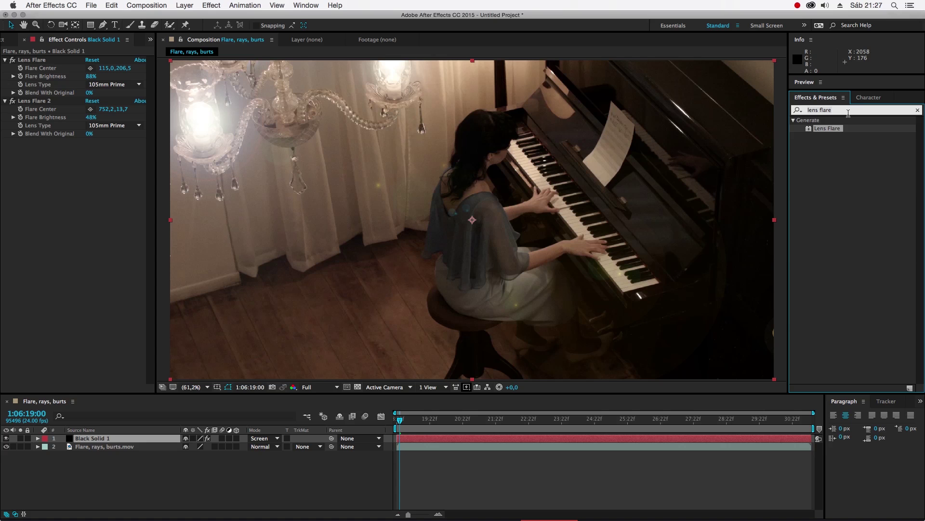
pyautogui.write('ton')
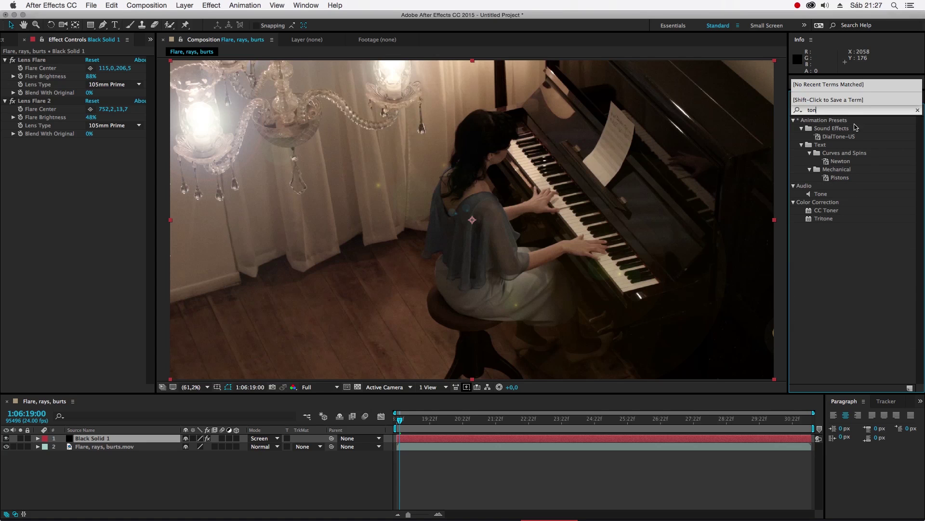
pyautogui.moveTo(826, 210); pyautogui.dragTo(321, 196)
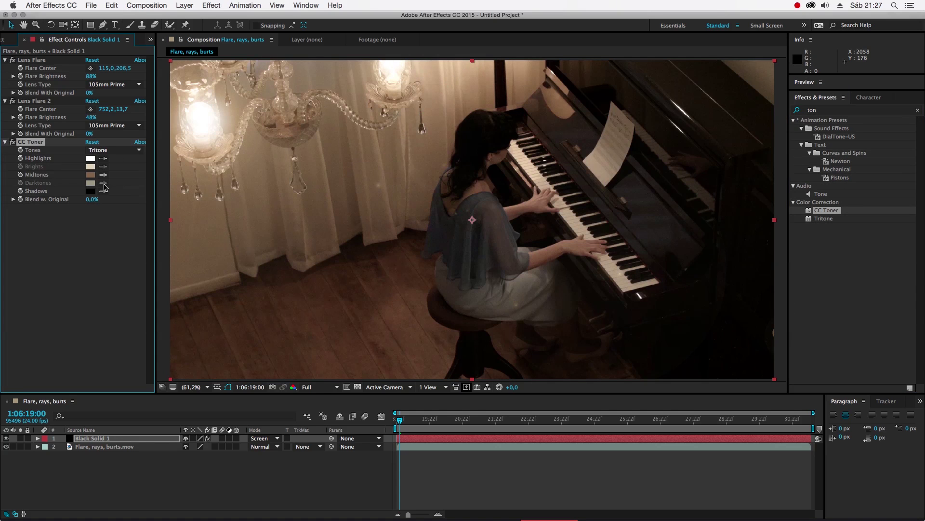
pyautogui.click(13, 143)
pyautogui.click(13, 143)
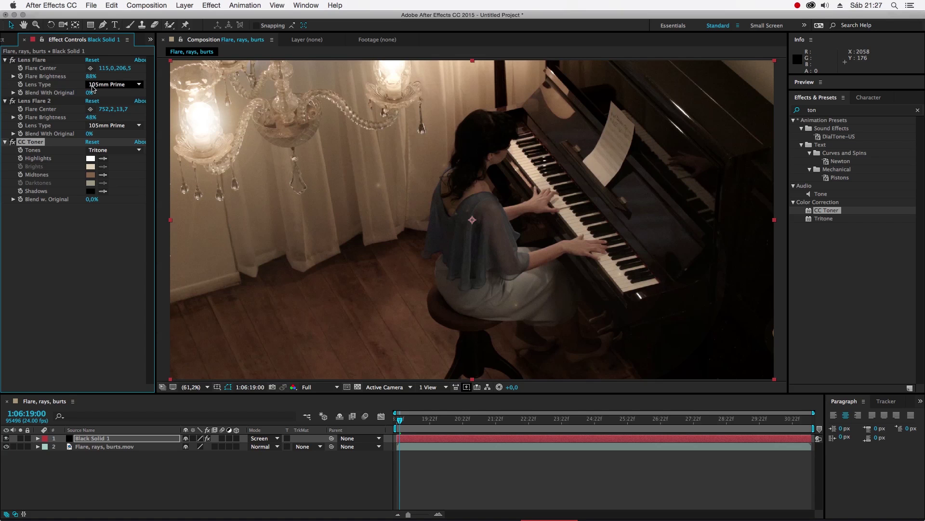
# Step: Set CC Toner's midtones colour to a warm orange, B57A3A
pyautogui.click(91, 175)
pyautogui.moveTo(107, 64); pyautogui.dragTo(396, 207)
pyautogui.moveTo(354, 277)
pyautogui.mouseDown()
pyautogui.moveTo(372, 256)
pyautogui.moveTo(386, 269)
pyautogui.moveTo(376, 254)
pyautogui.mouseUp()
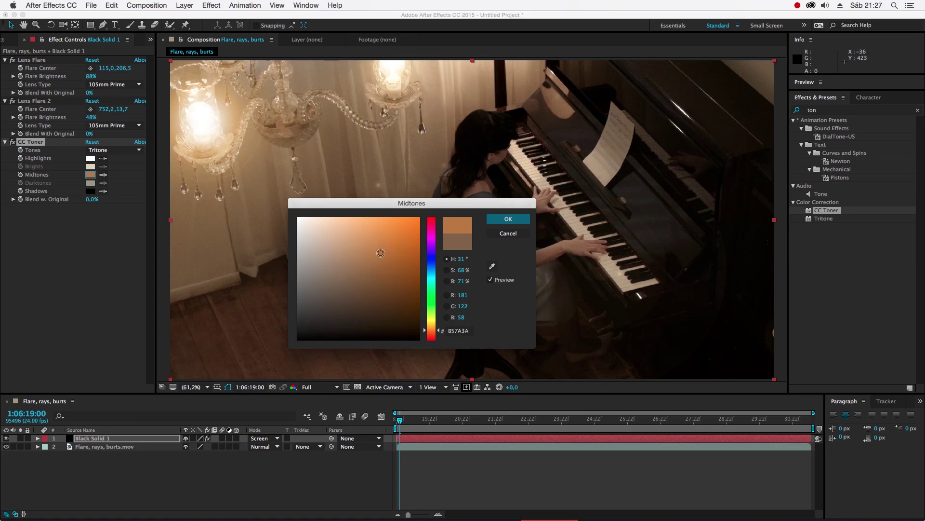
pyautogui.click(508, 219)
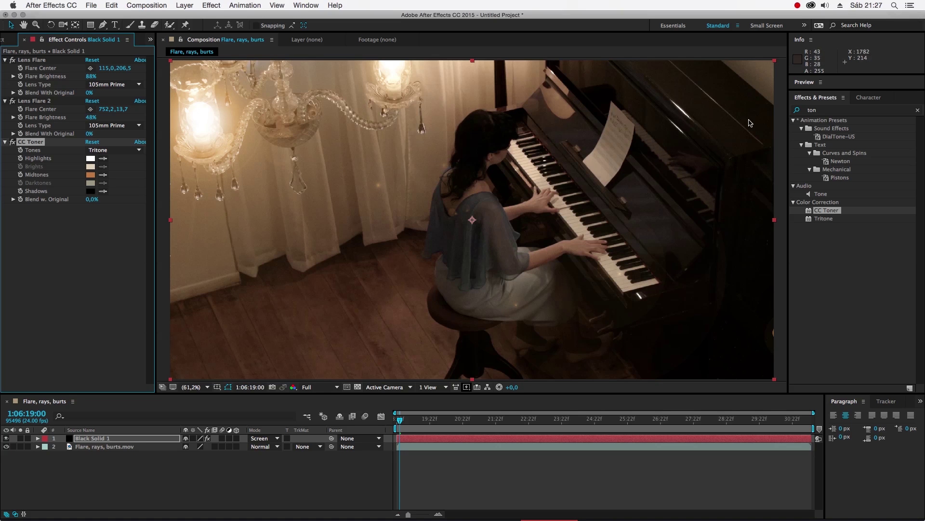
# Step: Search the effects for "rays" and add CC Light Rays below CC Toner on the black solid
pyautogui.click(828, 110)
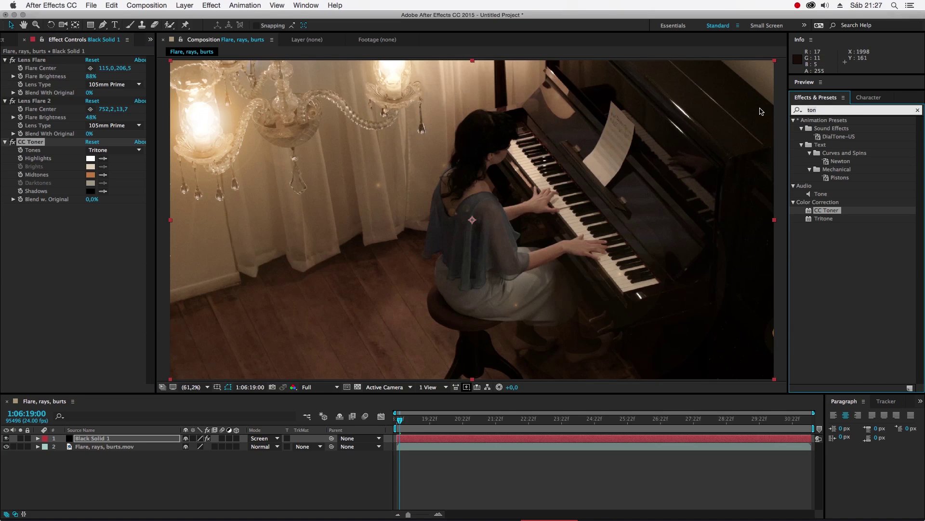
pyautogui.write('rays')
pyautogui.moveTo(833, 211); pyautogui.dragTo(49, 238)
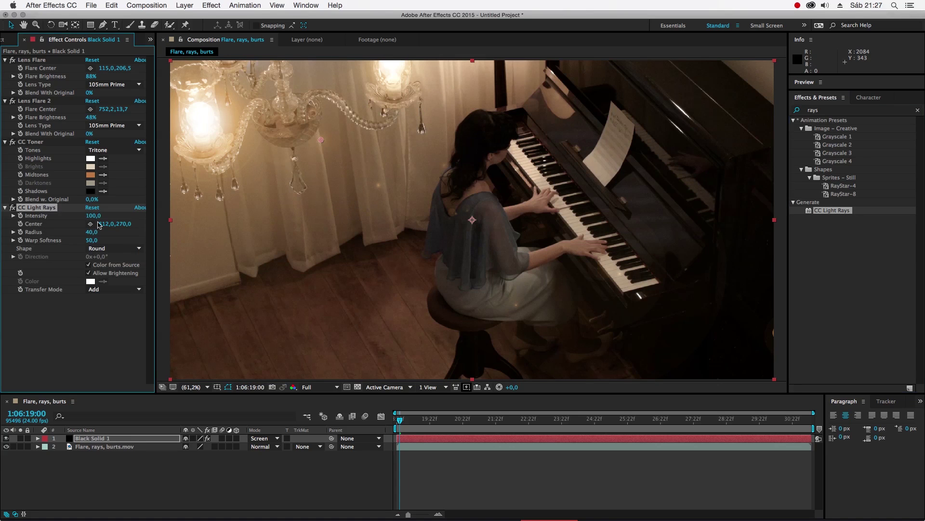
# Step: Move the CC Light Rays centre onto the curtain below the left chandelier lamp, at about 319, 546
pyautogui.moveTo(325, 137); pyautogui.dragTo(342, 173)
pyautogui.moveTo(333, 210); pyautogui.dragTo(335, 208)
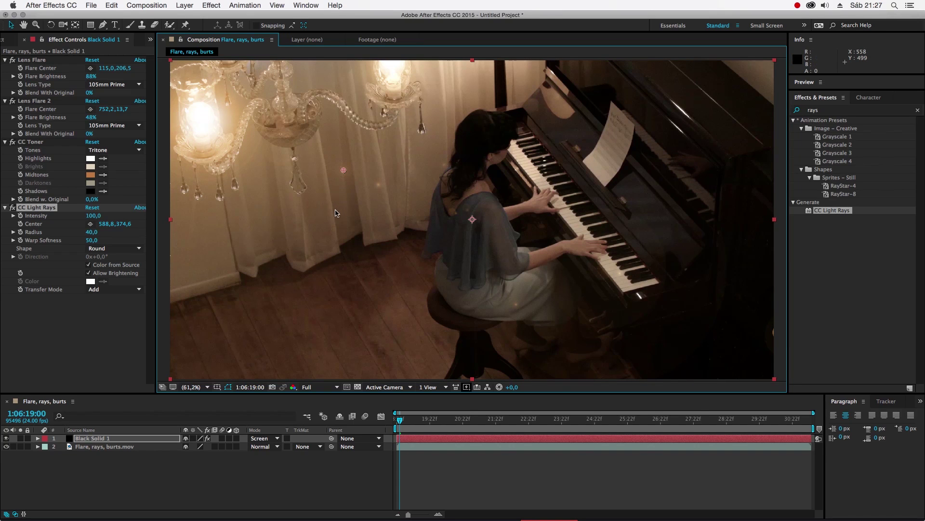
pyautogui.moveTo(344, 169); pyautogui.dragTo(368, 217)
# Step: Set the CC Light Rays intensity to 454, the radius to 142 and the warp softness to 0
pyautogui.scroll(3, 268, 221)
pyautogui.scroll(-2, 276, 221)
pyautogui.press('space')
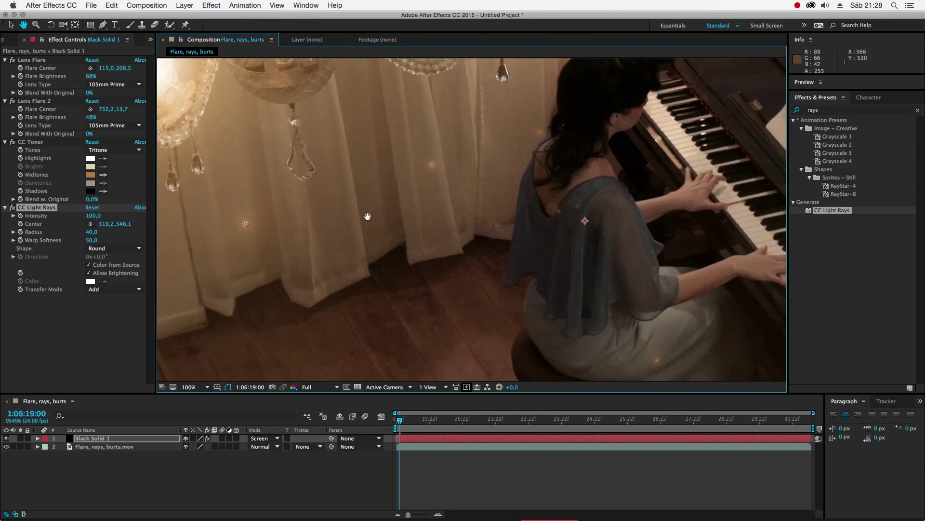
pyautogui.scroll(-1, 347, 220)
pyautogui.scroll(3, 337, 223)
pyautogui.press('space')
pyautogui.moveTo(292, 220); pyautogui.dragTo(544, 190)
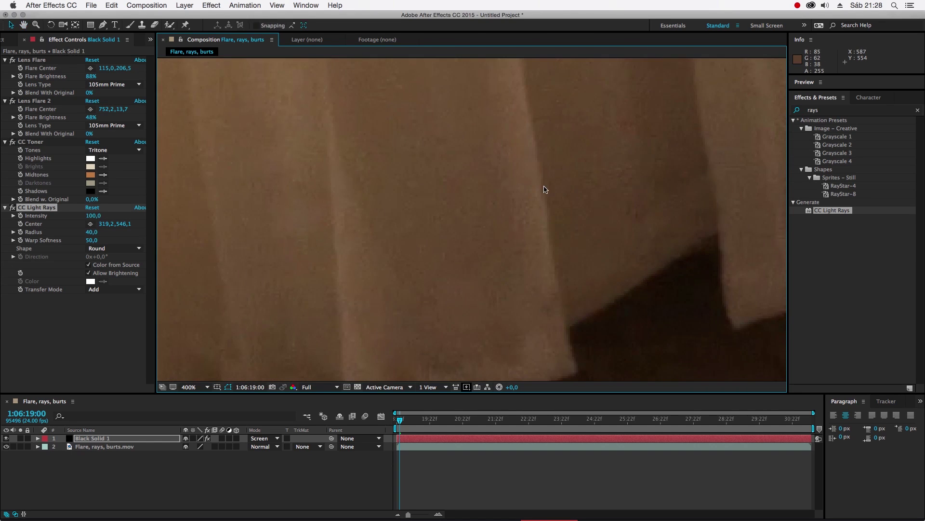
pyautogui.press('space')
pyautogui.moveTo(473, 195); pyautogui.dragTo(923, 163)
pyautogui.press('space')
pyautogui.moveTo(554, 151); pyautogui.dragTo(488, 186)
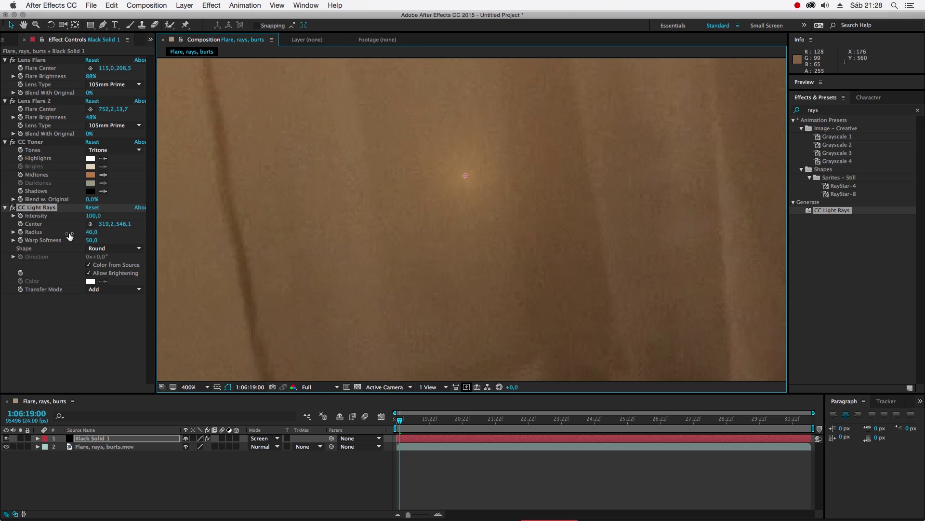
pyautogui.moveTo(96, 216); pyautogui.dragTo(263, 212)
pyautogui.moveTo(90, 232); pyautogui.dragTo(154, 229)
pyautogui.scroll(-2, 535, 148)
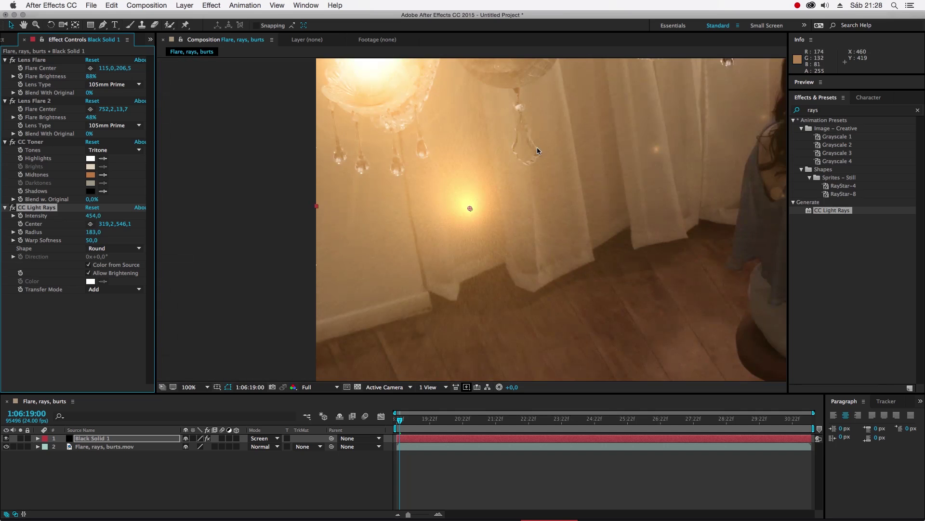
pyautogui.moveTo(167, 233); pyautogui.dragTo(17, 246)
# Step: Change the CC Light Rays shape to Square, with a radius of 43 and a direction of 30°
pyautogui.click(102, 247)
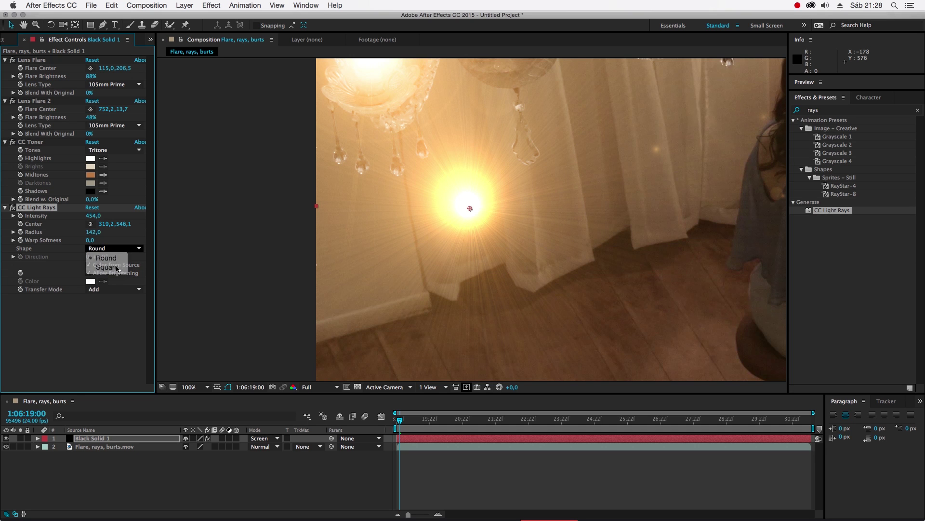
pyautogui.click(115, 267)
pyautogui.moveTo(93, 235); pyautogui.dragTo(46, 231)
pyautogui.moveTo(101, 261); pyautogui.dragTo(114, 259)
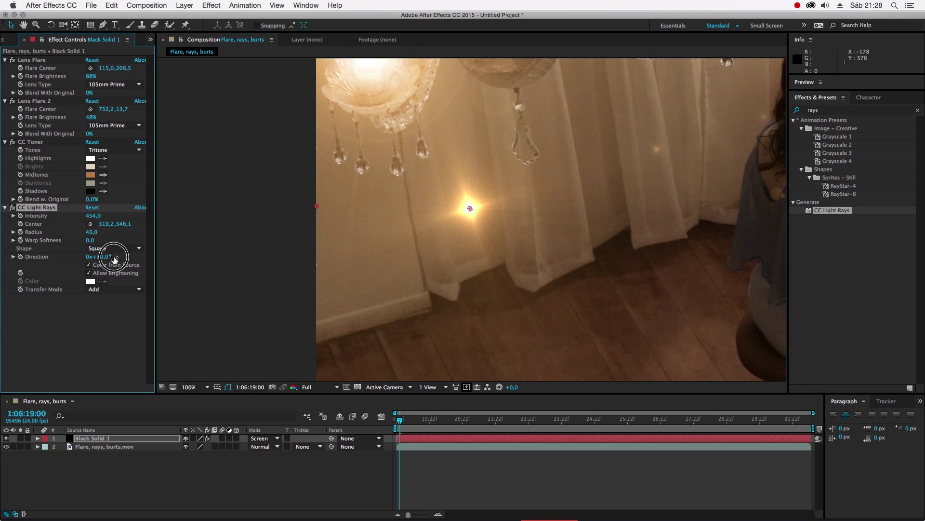
# Step: Move the CC Light Rays centre onto the left chandelier lamp at about 111, 210 and set its intensity to 70
pyautogui.press(',')
pyautogui.moveTo(550, 151); pyautogui.dragTo(496, 183)
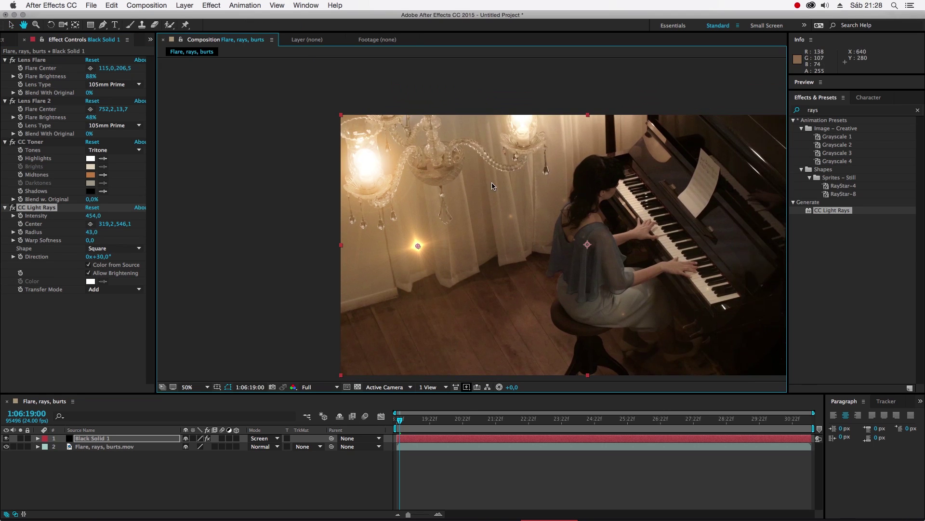
pyautogui.moveTo(418, 245); pyautogui.dragTo(370, 173)
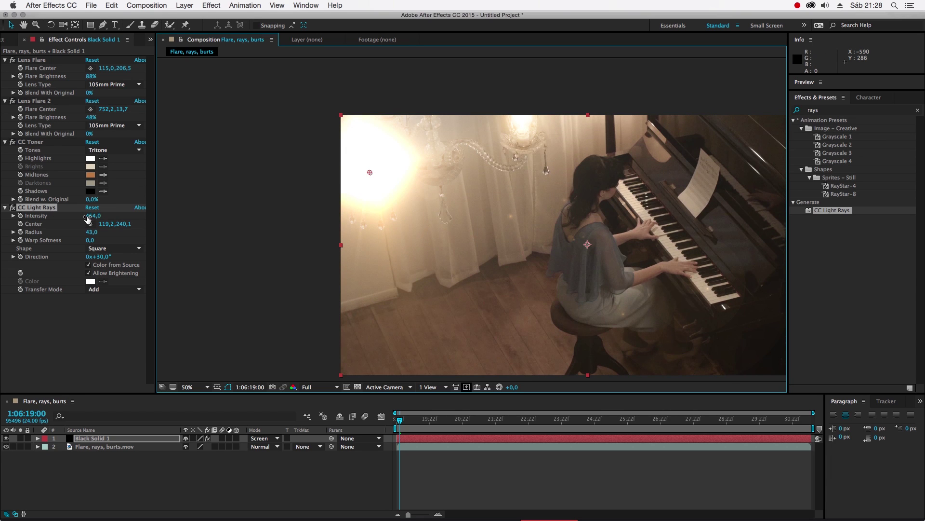
pyautogui.moveTo(96, 218); pyautogui.dragTo(73, 221)
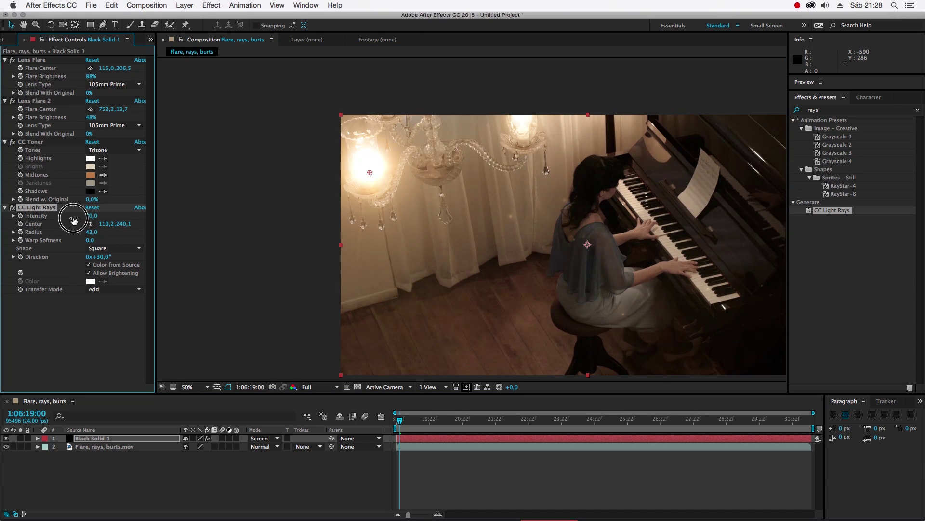
pyautogui.moveTo(369, 172); pyautogui.dragTo(367, 166)
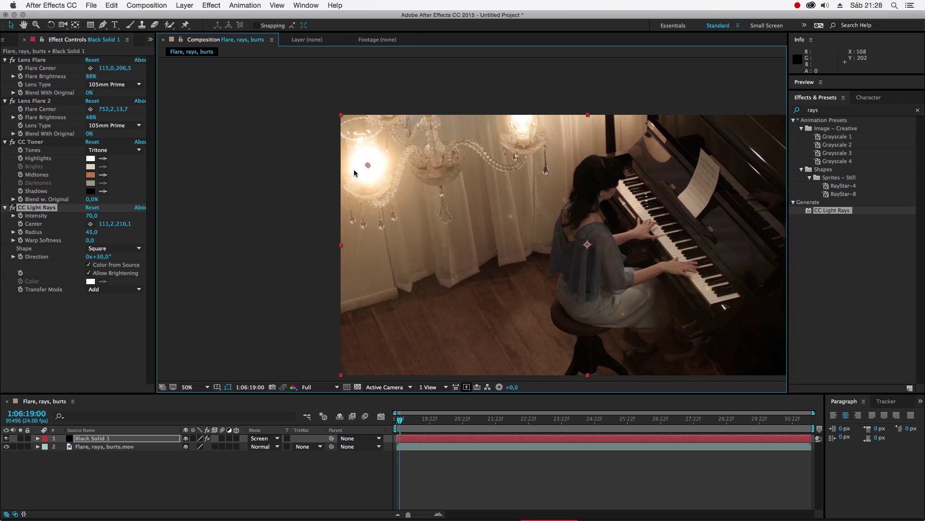
# Step: Set CC Light Rays on the black solid to intensity 227, radius 7, warp softness 31 and direction 3x+83°
pyautogui.moveTo(90, 217); pyautogui.dragTo(20, 243)
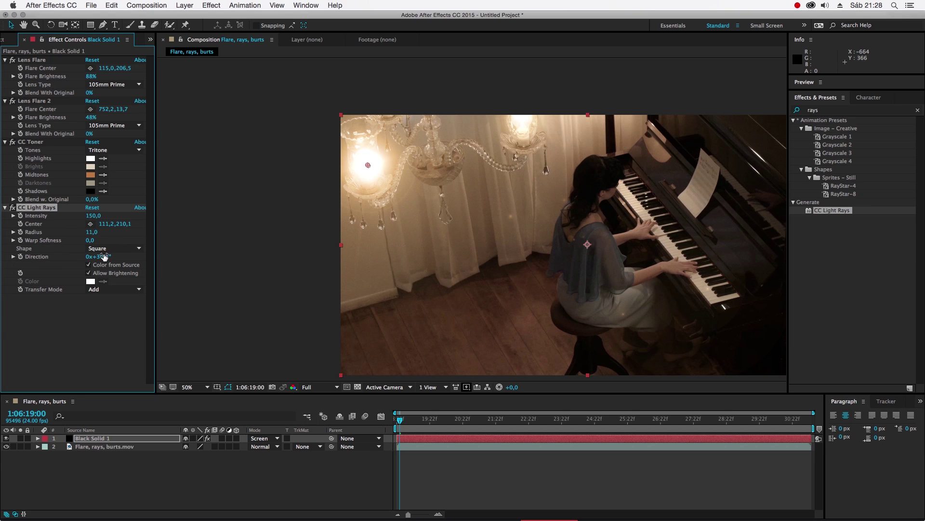
pyautogui.moveTo(118, 259); pyautogui.dragTo(152, 255)
pyautogui.scroll(1, 366, 206)
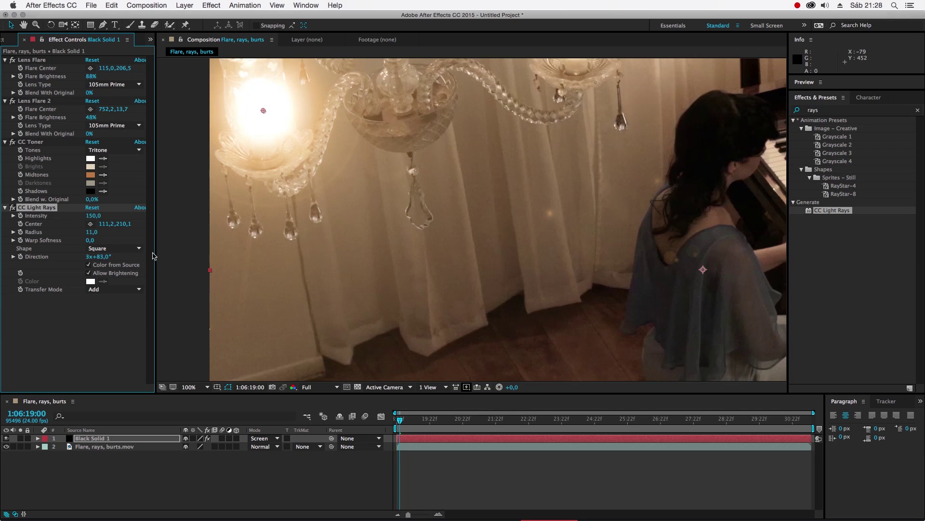
pyautogui.moveTo(97, 234); pyautogui.dragTo(140, 220)
pyautogui.moveTo(90, 235)
pyautogui.mouseDown()
pyautogui.moveTo(106, 235)
pyautogui.moveTo(91, 234)
pyautogui.mouseUp()
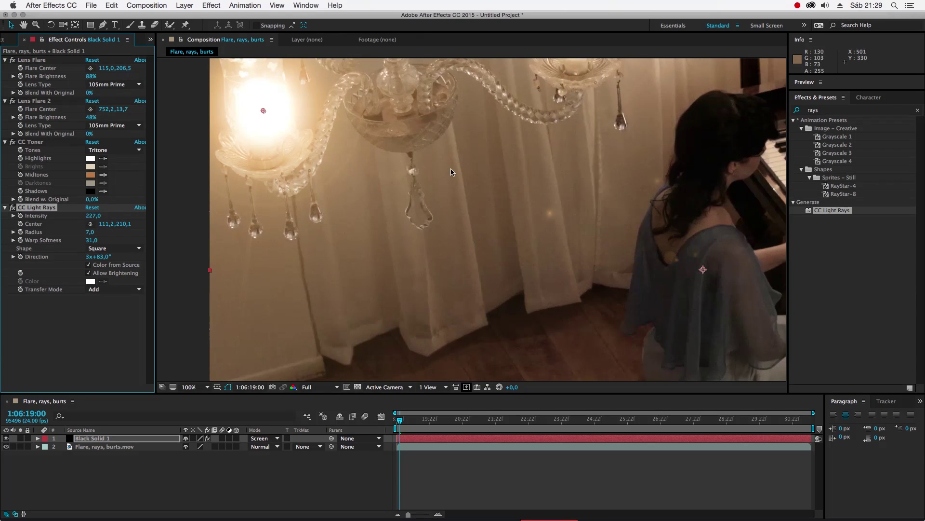
# Step: Switch off both Lens Flare effects on the black solid
pyautogui.scroll(-1, 451, 174)
pyautogui.moveTo(449, 167); pyautogui.dragTo(425, 182)
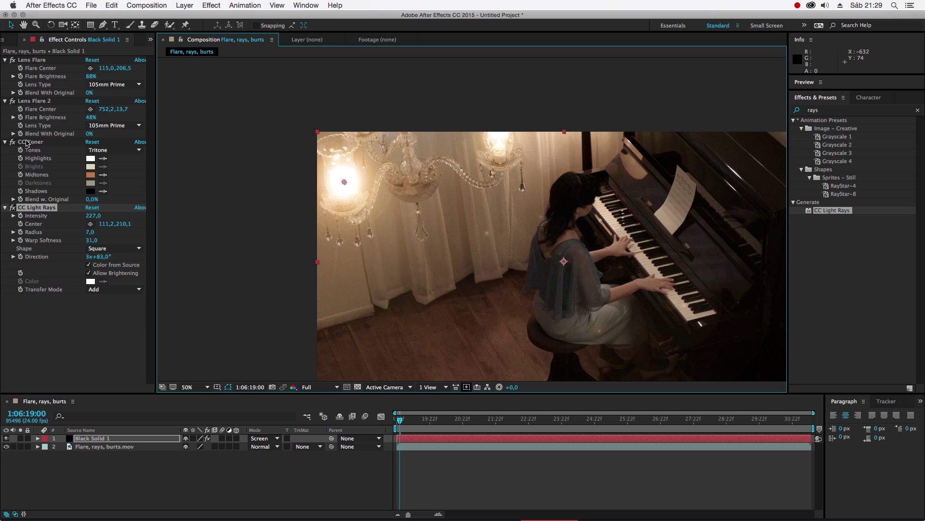
pyautogui.click(12, 100)
pyautogui.click(13, 60)
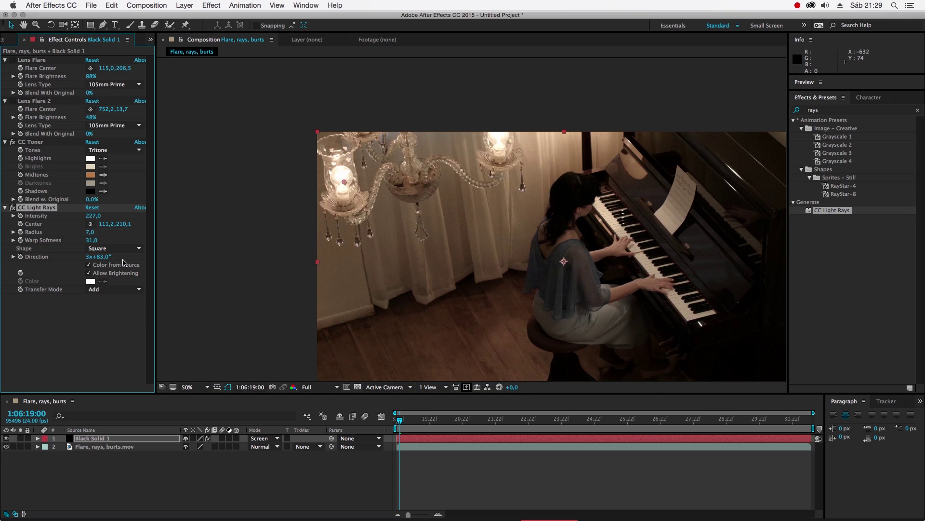
# Step: Readjust CC Light Rays, restore its default settings, and centre it on the left lamp at about 94, 190
pyautogui.moveTo(93, 218); pyautogui.dragTo(193, 215)
pyautogui.moveTo(97, 235); pyautogui.dragTo(210, 226)
pyautogui.moveTo(93, 240); pyautogui.dragTo(1, 241)
pyautogui.moveTo(441, 196); pyautogui.dragTo(340, 180)
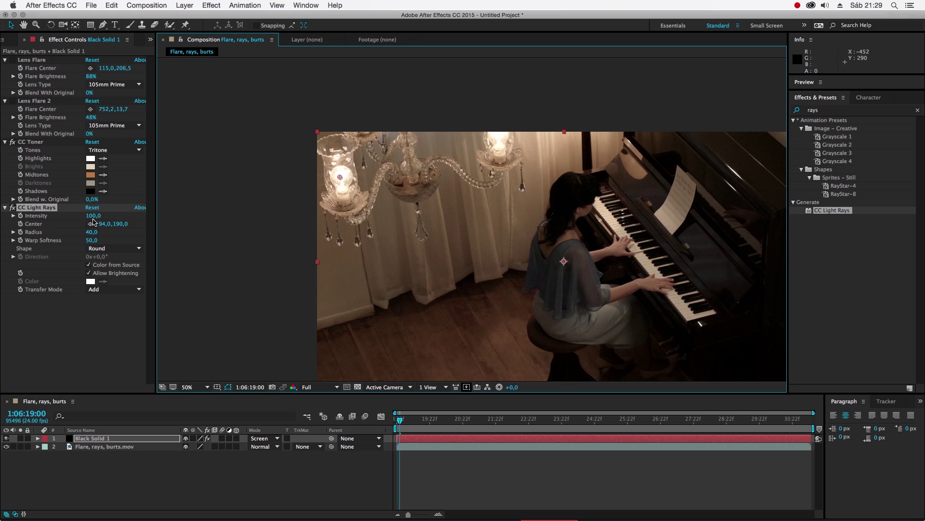
# Step: Remove CC Light Rays from the black solid
pyautogui.click(37, 209)
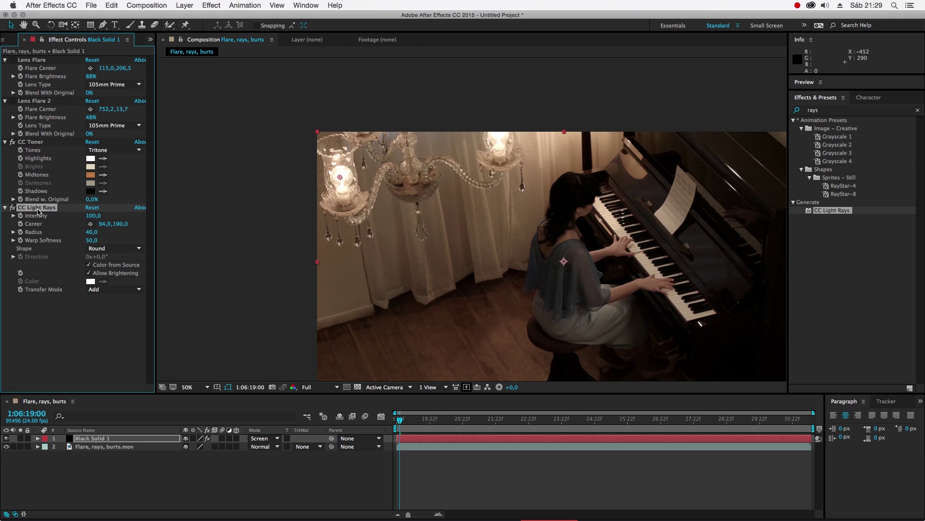
pyautogui.click(97, 449)
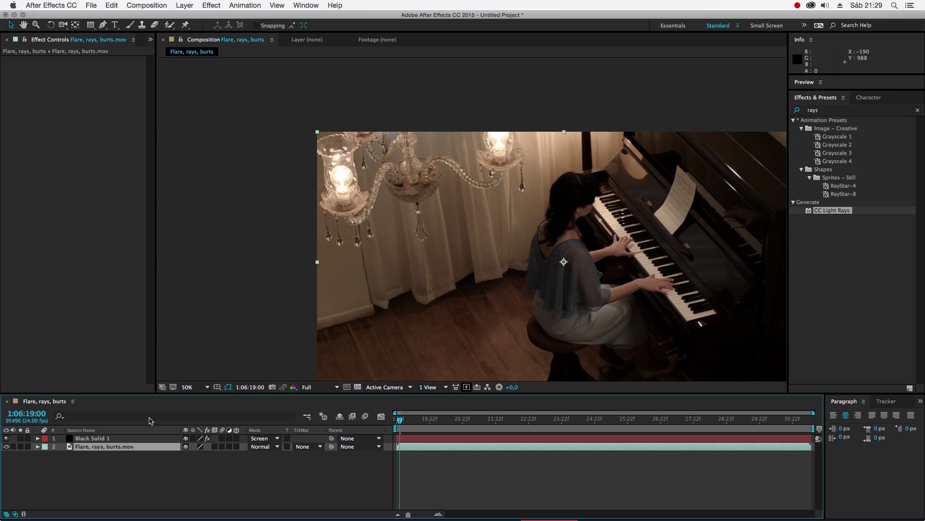
pyautogui.press('super+d')
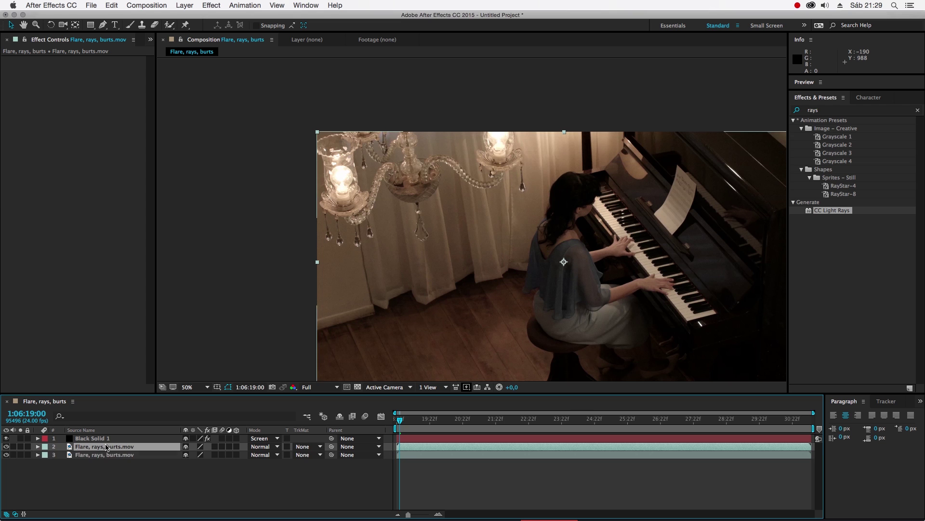
pyautogui.press('super+z')
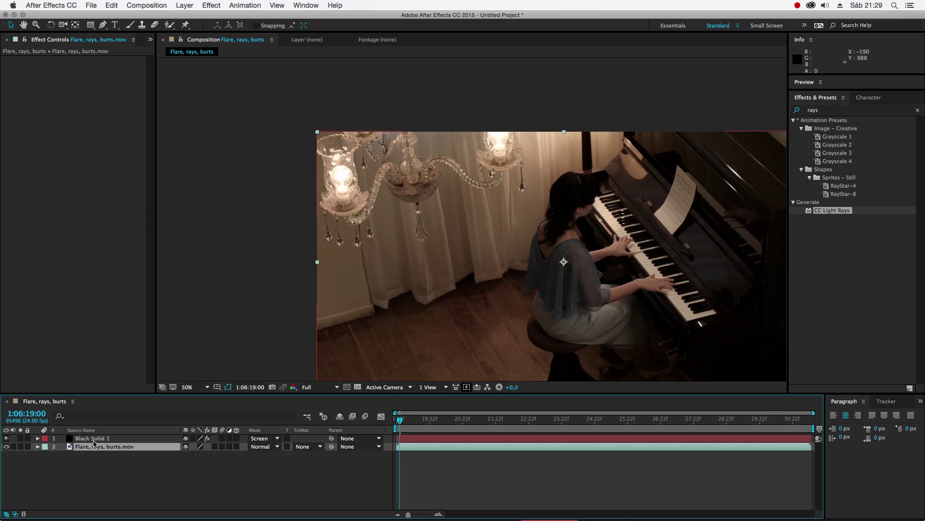
# Step: Apply CC Light Rays to the footage layer and move its centre onto the left lamp at 104, 194
pyautogui.click(91, 439)
pyautogui.moveTo(830, 210); pyautogui.dragTo(144, 451)
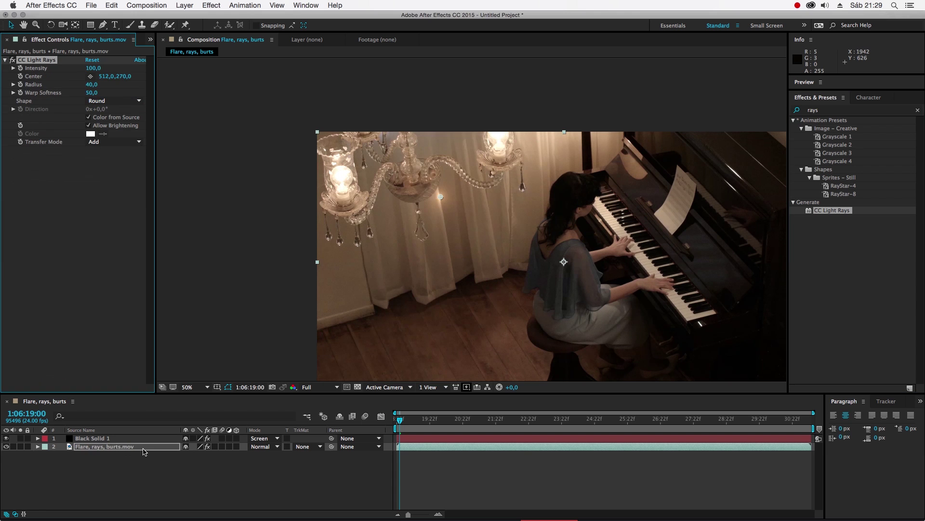
pyautogui.moveTo(440, 196); pyautogui.dragTo(339, 181)
# Step: Set the footage's CC Light Rays to intensity 103, radius 54, warp softness 0, Square shape and direction 269°
pyautogui.press('.')
pyautogui.press('space')
pyautogui.moveTo(230, 153); pyautogui.dragTo(335, 161)
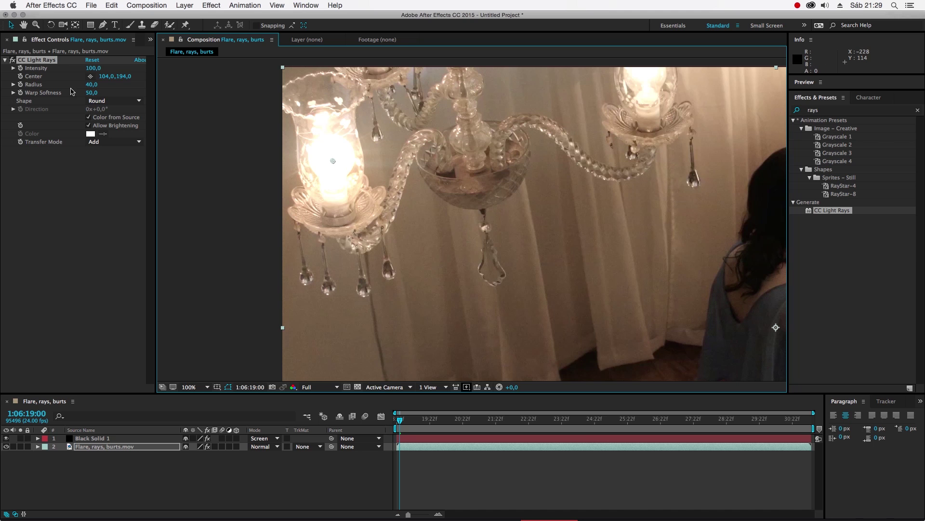
pyautogui.moveTo(90, 68); pyautogui.dragTo(61, 93)
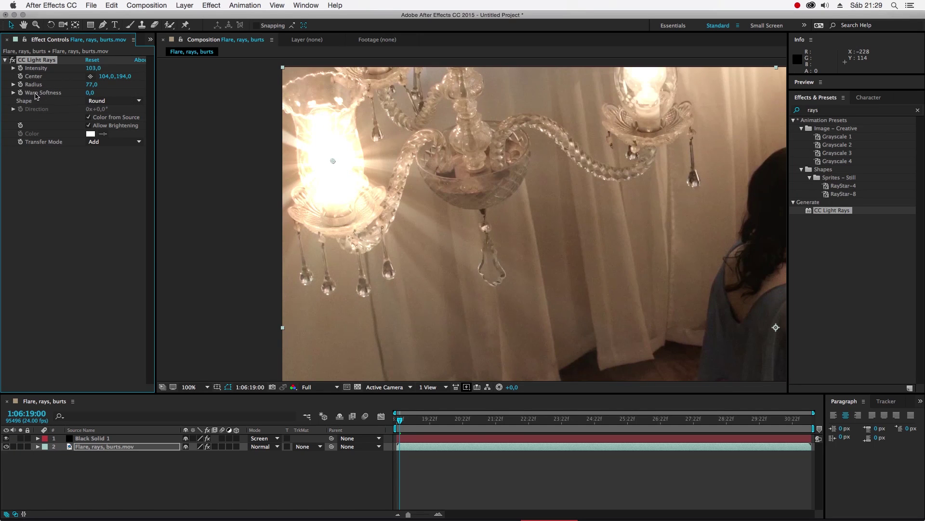
pyautogui.click(108, 101)
pyautogui.click(115, 121)
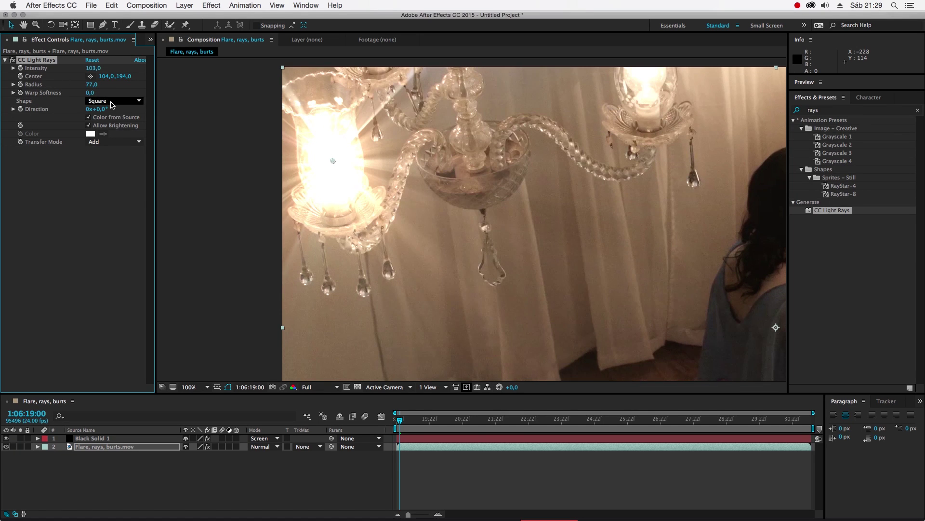
pyautogui.moveTo(93, 87); pyautogui.dragTo(82, 88)
pyautogui.scroll(-1, 594, 193)
pyautogui.moveTo(612, 206); pyautogui.dragTo(453, 160)
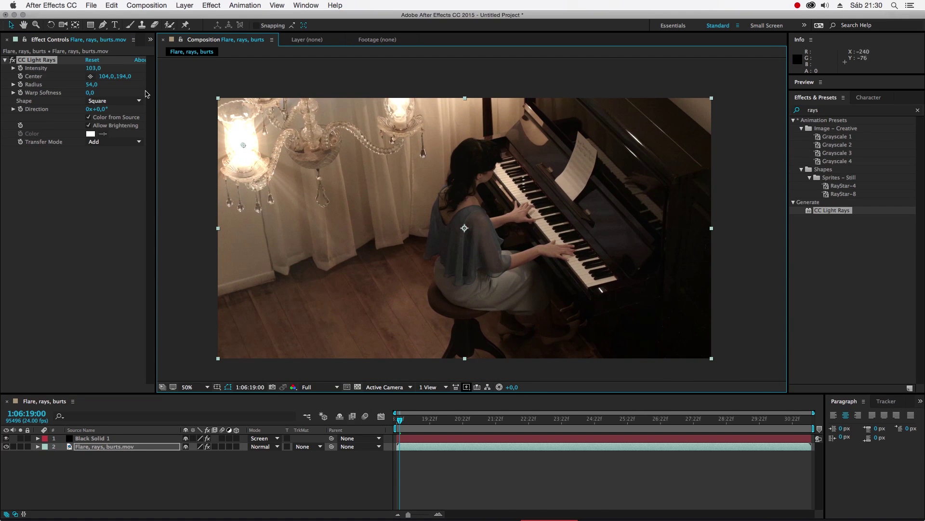
pyautogui.moveTo(96, 110); pyautogui.dragTo(235, 112)
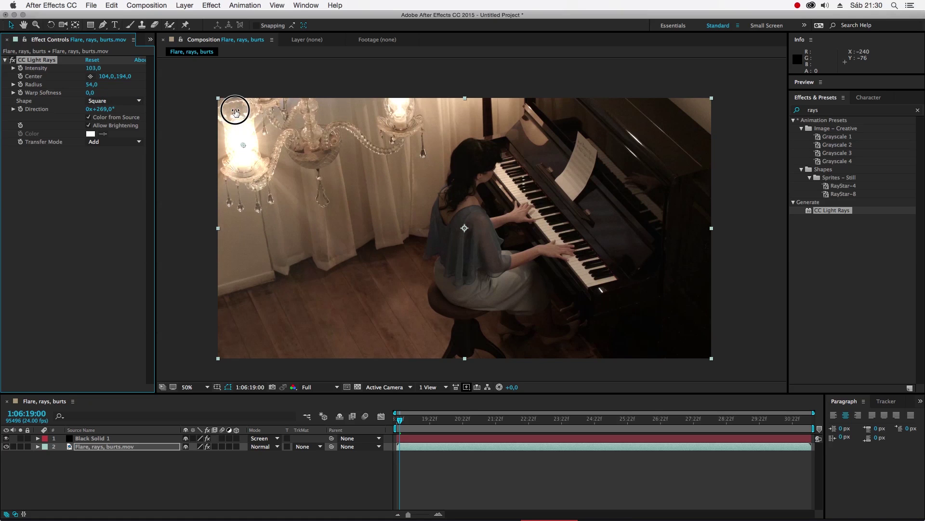
# Step: Switch both Lens Flare effects on the black solid back on
pyautogui.click(111, 438)
pyautogui.click(12, 60)
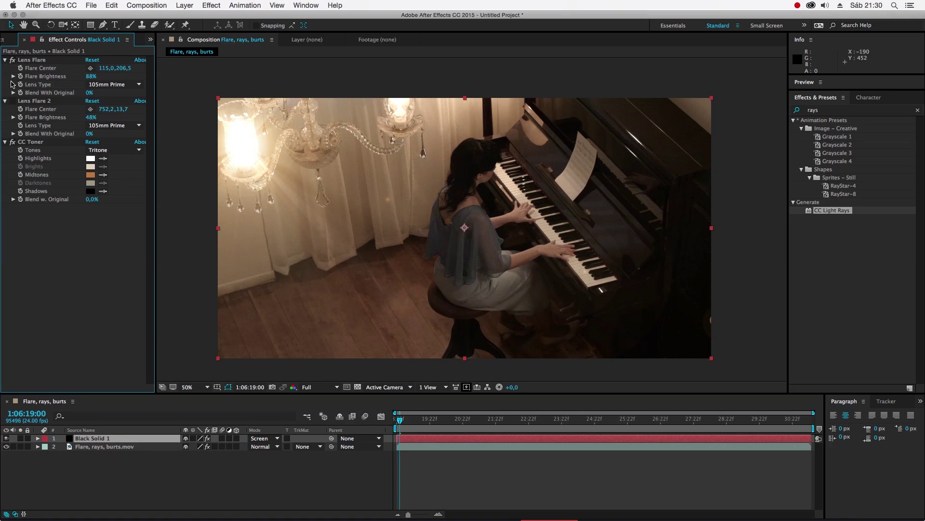
pyautogui.click(12, 100)
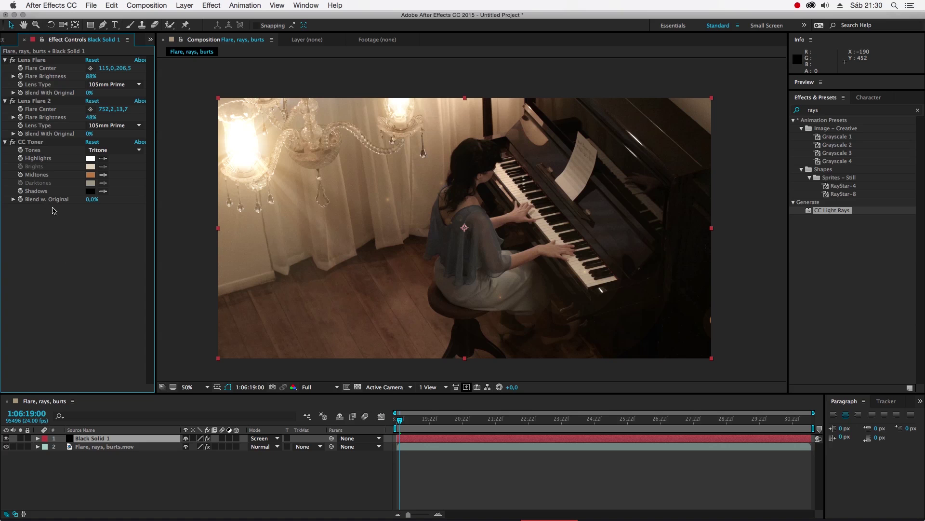
# Step: Remove CC Light Rays from the footage layer and hide the black solid layer
pyautogui.click(102, 447)
pyautogui.click(43, 62)
pyautogui.press('Delete')
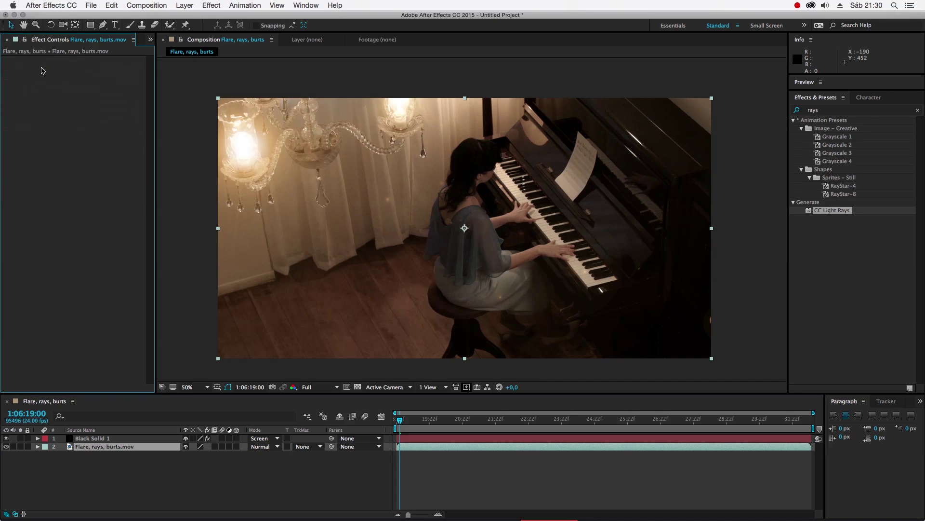
pyautogui.click(6, 438)
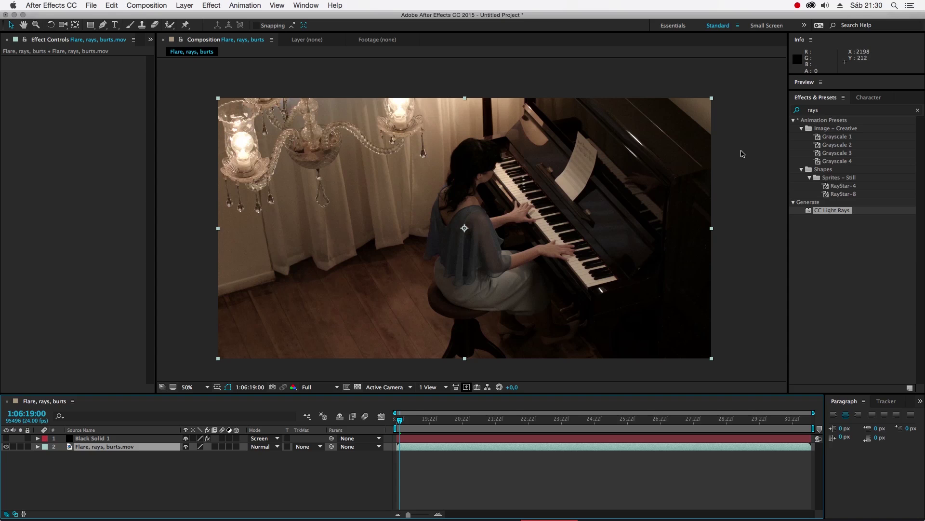
pyautogui.moveTo(924, 1)
pyautogui.click(891, 103)
pyautogui.click(877, 101)
pyautogui.click(833, 111)
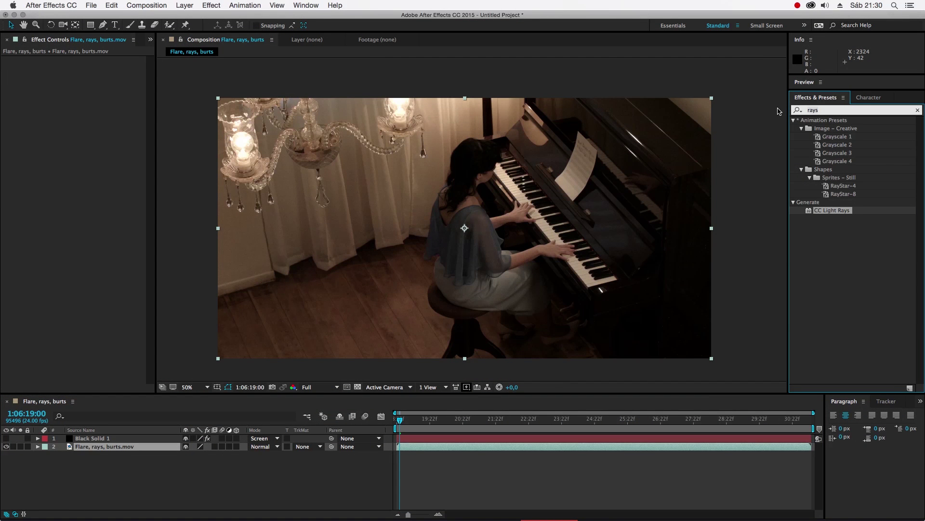
pyautogui.write('lightr')
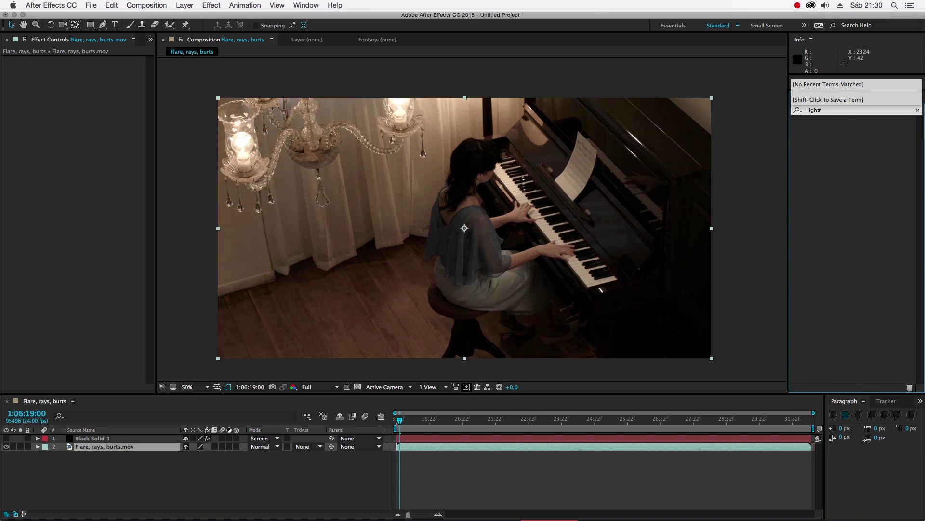
pyautogui.press('BackSpace')
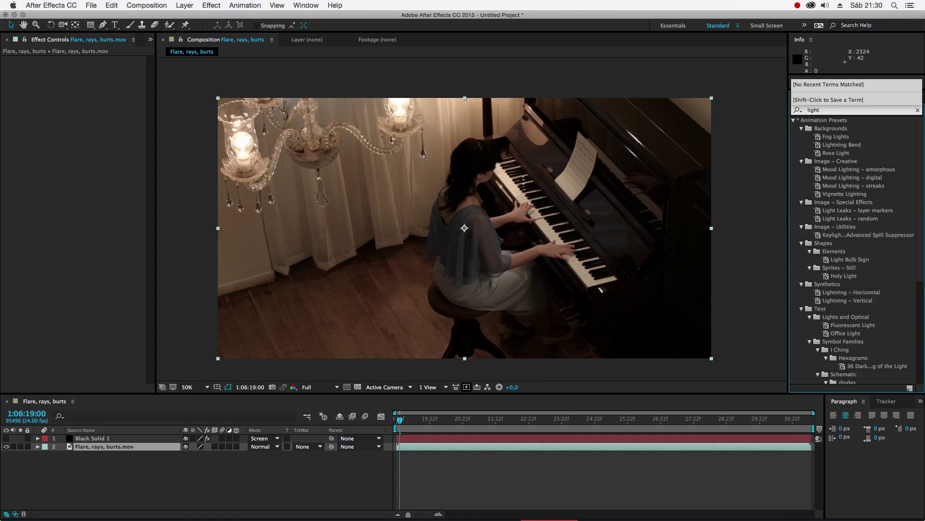
pyautogui.write('b')
pyautogui.press('BackSpace')
pyautogui.press('BackSpace')
pyautogui.press('BackSpace')
pyautogui.press('BackSpace')
pyautogui.press('BackSpace')
pyautogui.press('BackSpace')
pyautogui.press('BackSpace')
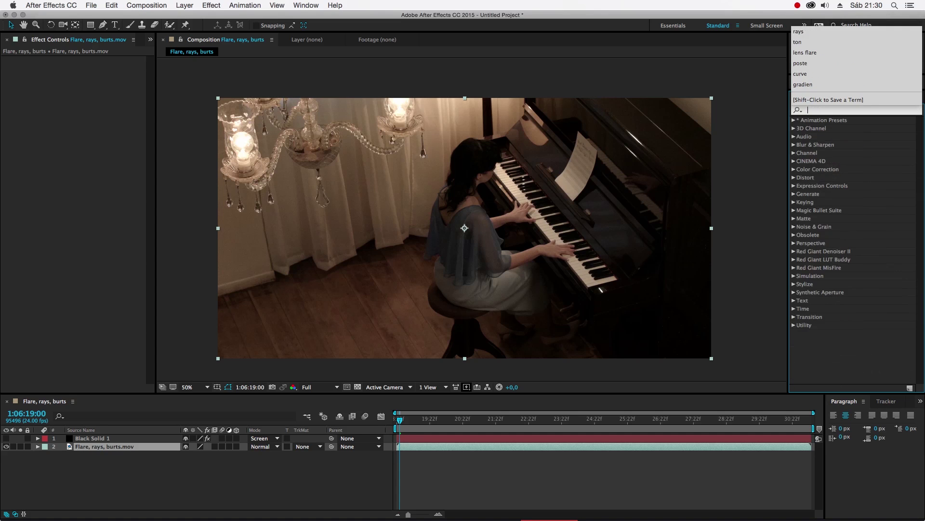
# Step: Try CC Light Burst 2.5 on the footage layer with its centre at 488, 362, and remove the effect again
pyautogui.write('burt')
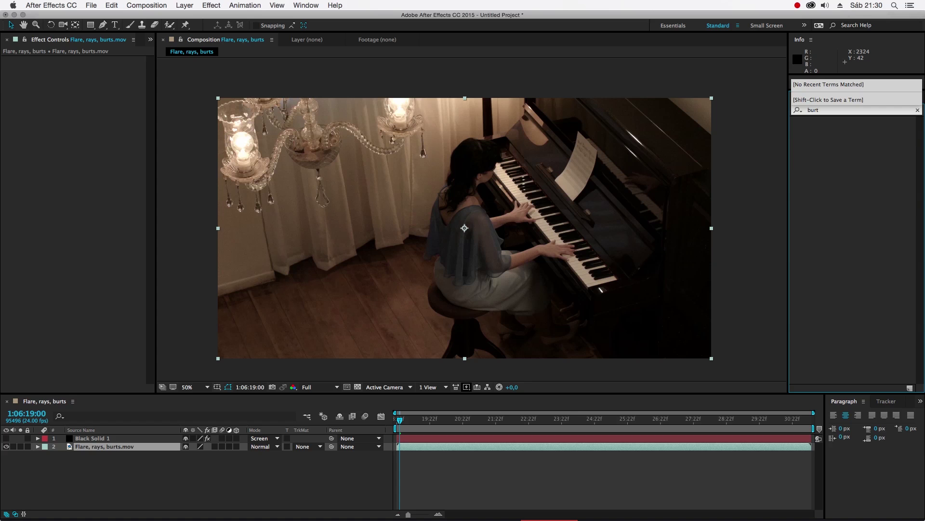
pyautogui.press('BackSpace')
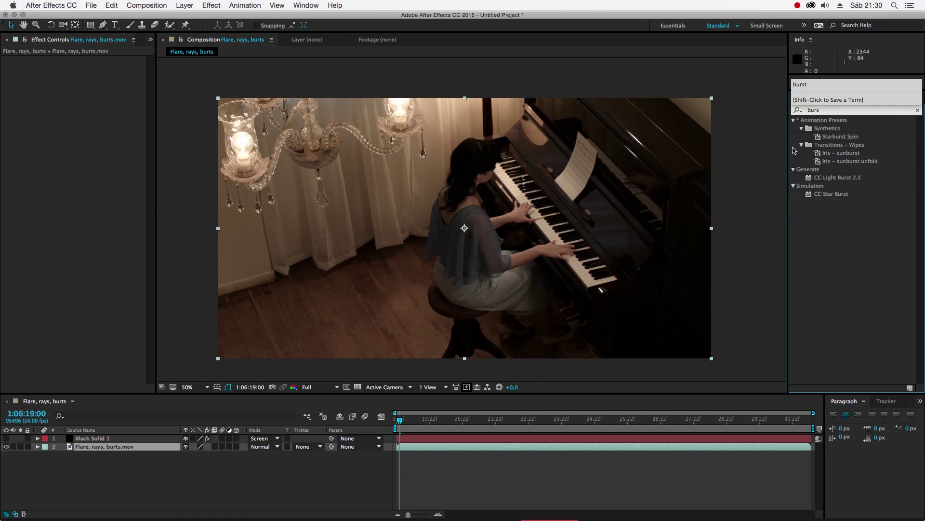
pyautogui.moveTo(838, 177); pyautogui.dragTo(537, 207)
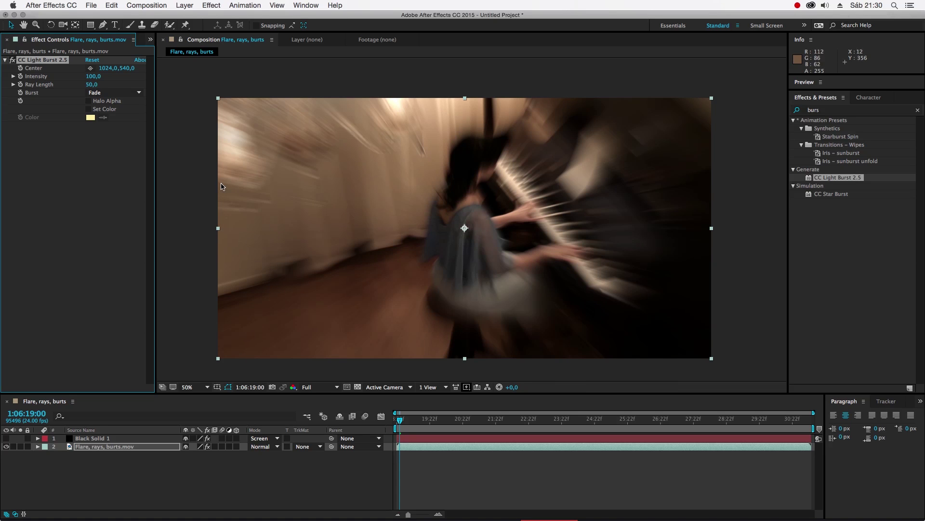
pyautogui.moveTo(467, 232); pyautogui.dragTo(443, 146)
pyautogui.moveTo(508, 163); pyautogui.dragTo(338, 188)
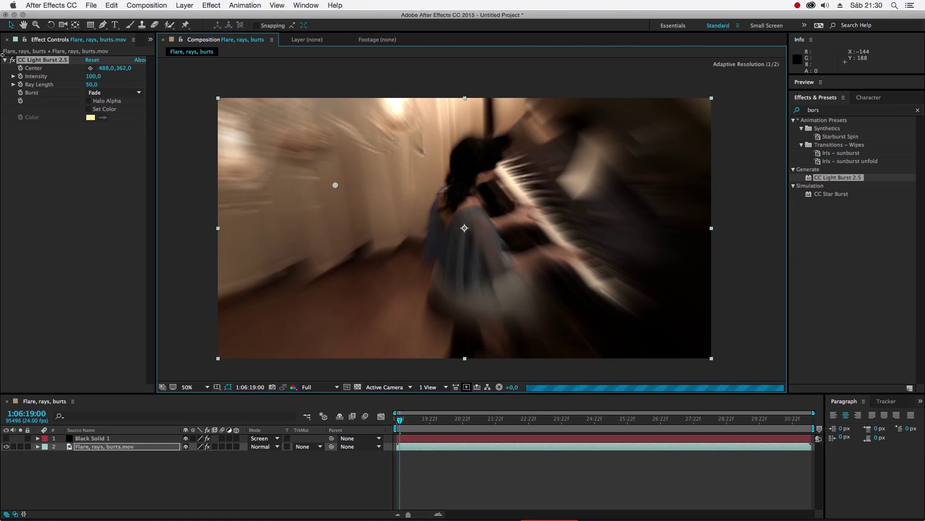
pyautogui.press('Delete')
# Step: Add a text layer reading "Bust" over the curtain area and hide the footage layer
pyautogui.click(114, 25)
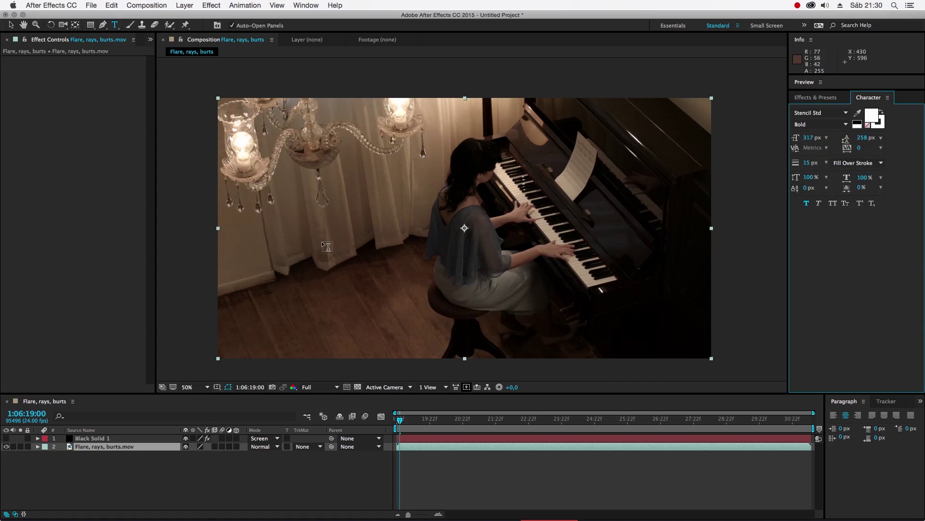
pyautogui.click(322, 259)
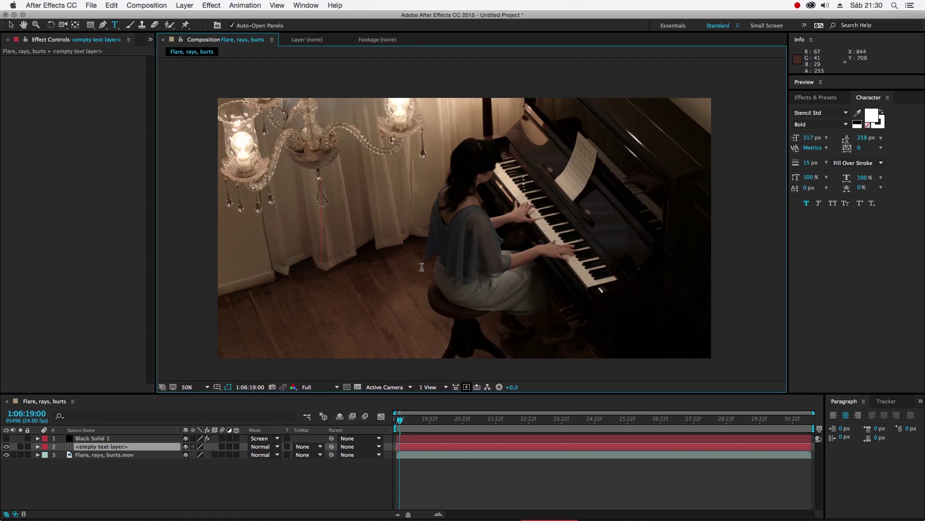
pyautogui.write('Bust')
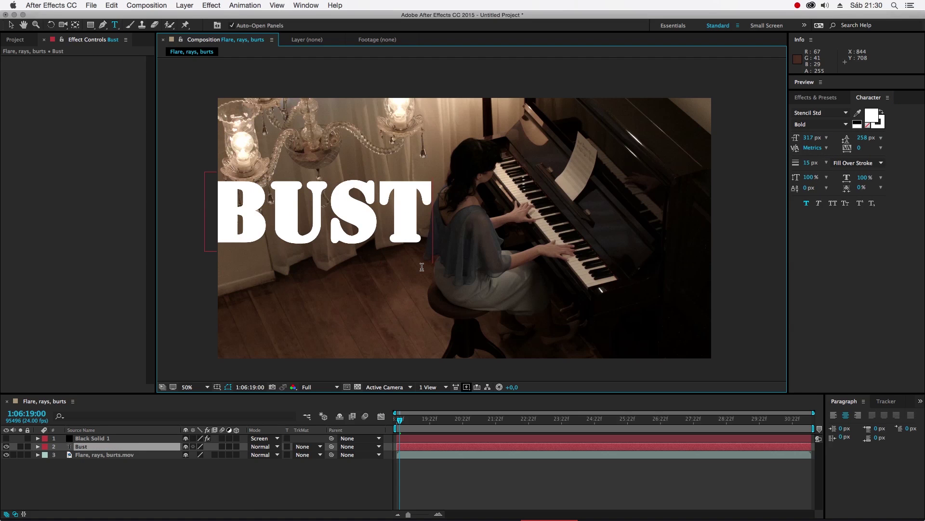
pyautogui.click(102, 467)
pyautogui.click(96, 446)
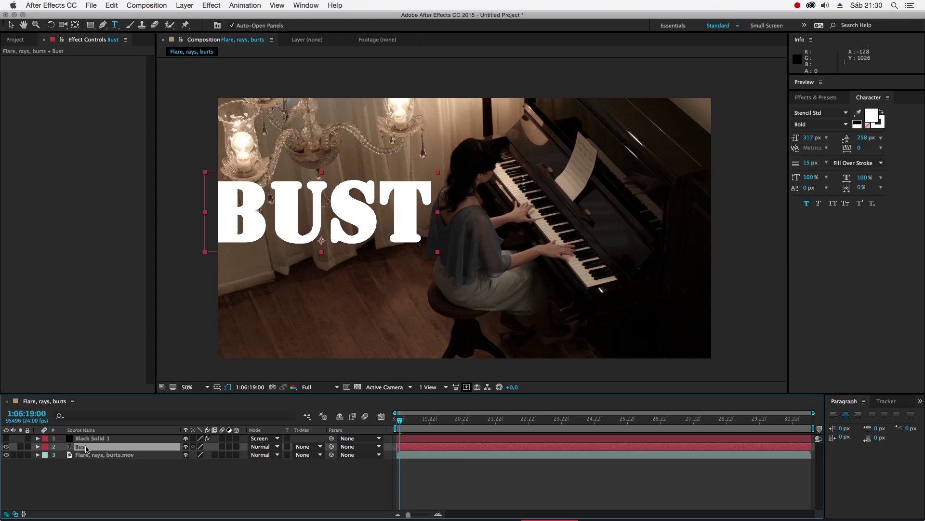
pyautogui.click(6, 455)
# Step: Move the text fully into the frame near its centre and set its stroke width to 0 px
pyautogui.click(12, 26)
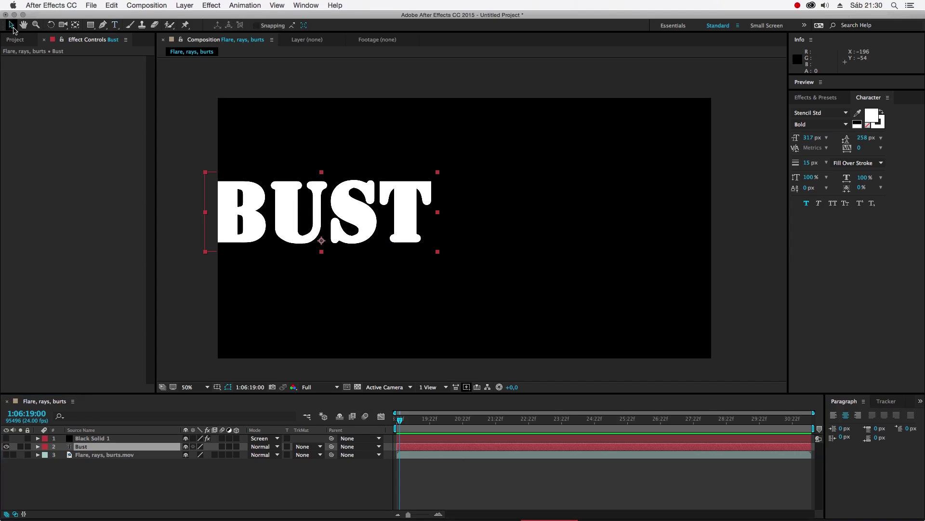
pyautogui.moveTo(393, 223); pyautogui.dragTo(485, 246)
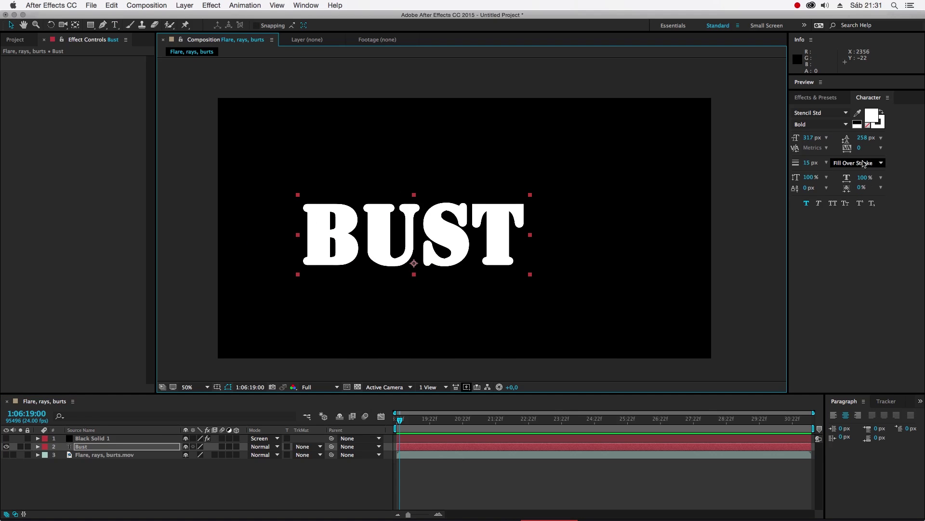
pyautogui.click(804, 163)
pyautogui.write('0')
# Step: Apply CC Light Burst 2.5 to the text layer with centre 566, 350, intensity 1060 and ray length 161
pyautogui.click(816, 98)
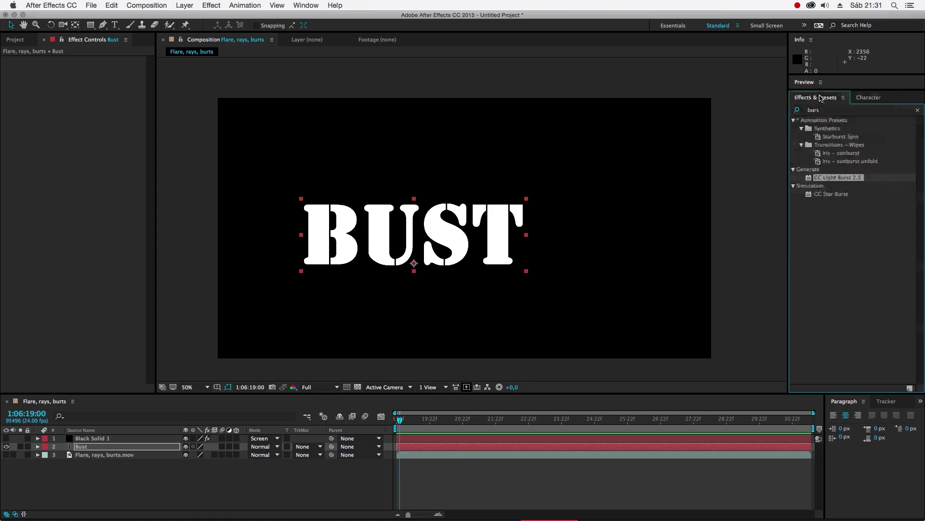
pyautogui.moveTo(548, 208); pyautogui.dragTo(338, 183)
pyautogui.moveTo(91, 78); pyautogui.dragTo(181, 84)
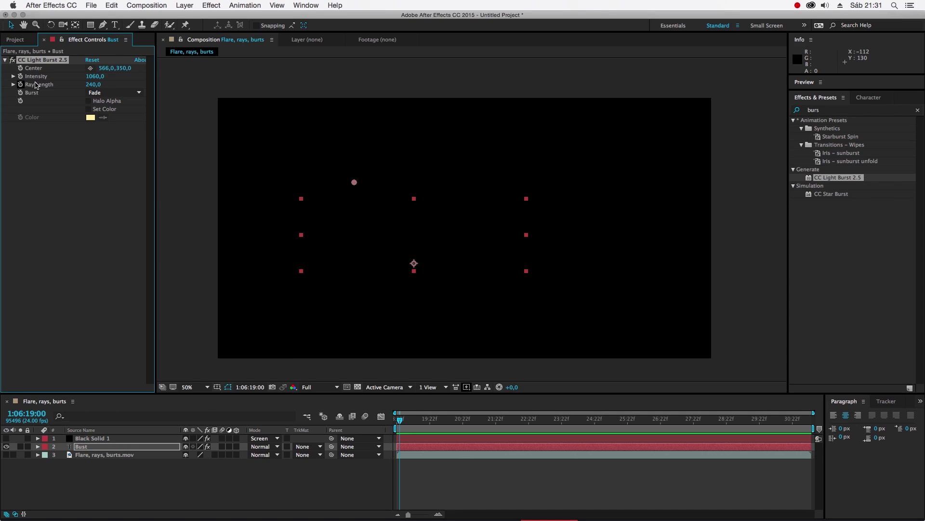
pyautogui.moveTo(96, 87); pyautogui.dragTo(57, 91)
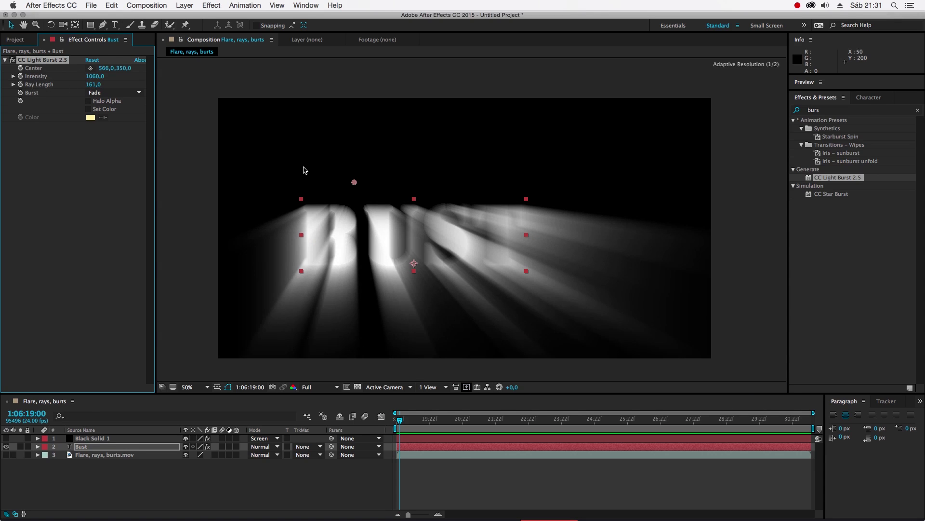
# Step: Move the light burst's centre to 486, 284 and shift the text upward so its first letter meets that centre
pyautogui.moveTo(354, 184); pyautogui.dragTo(335, 166)
pyautogui.moveTo(386, 237); pyautogui.dragTo(393, 195)
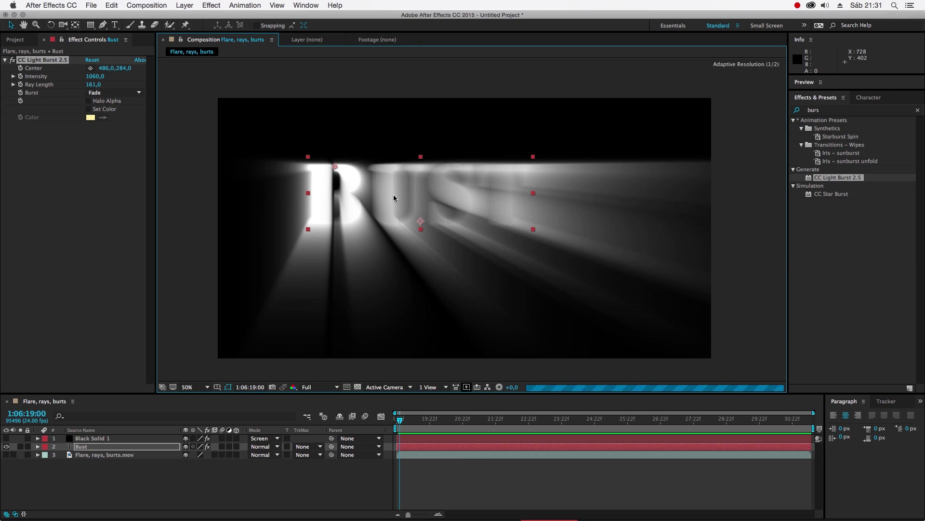